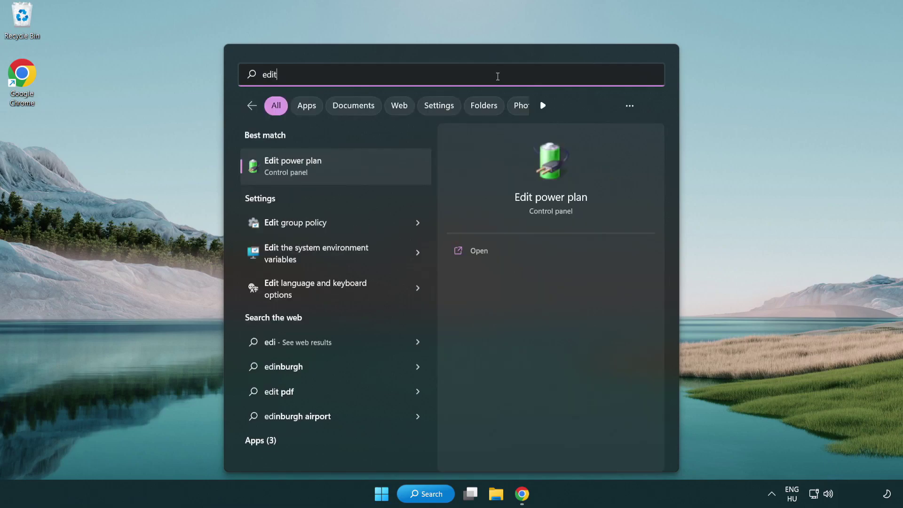
Step: Find the Edit power plan settings, switch the active power plan to High performance in Power Options, and close the window
text(plan)
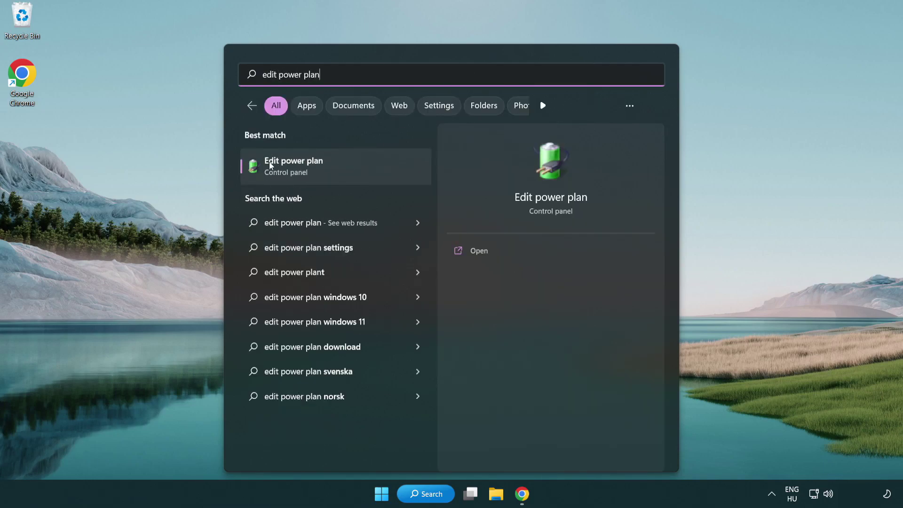
click(341, 171)
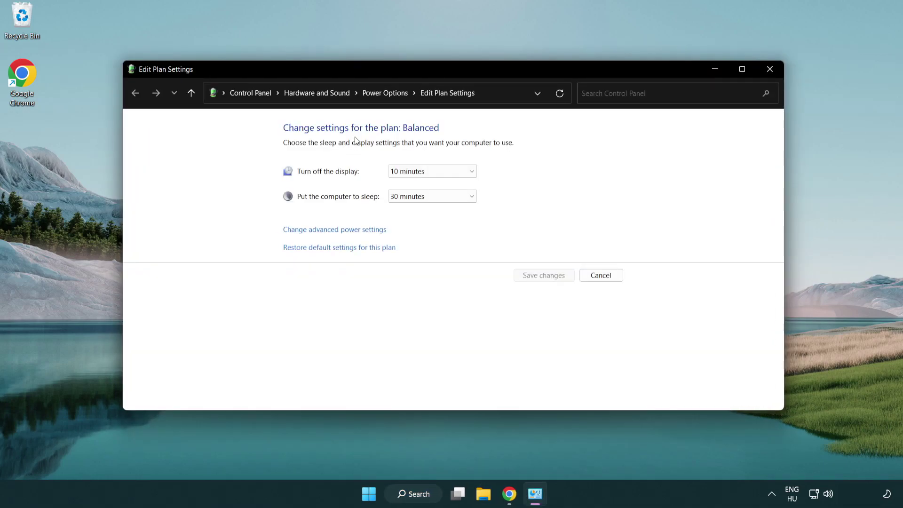
click(392, 100)
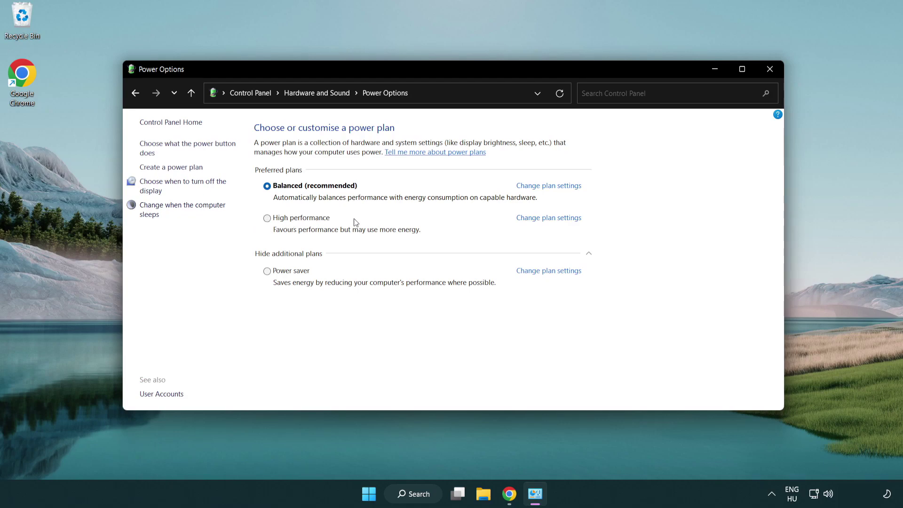
click(267, 218)
click(768, 71)
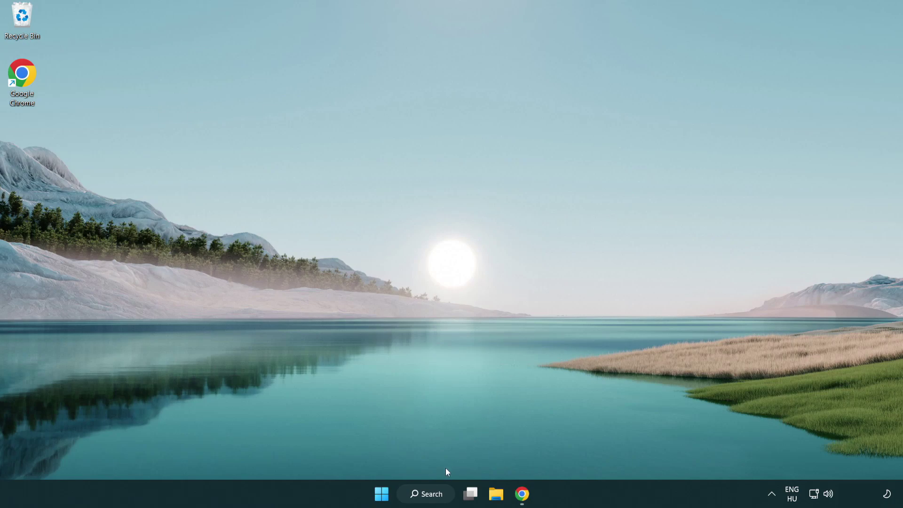
Step: Search for "device manager", open Device Manager, and move its window toward the middle of the desktop
click(440, 494)
text(device manager)
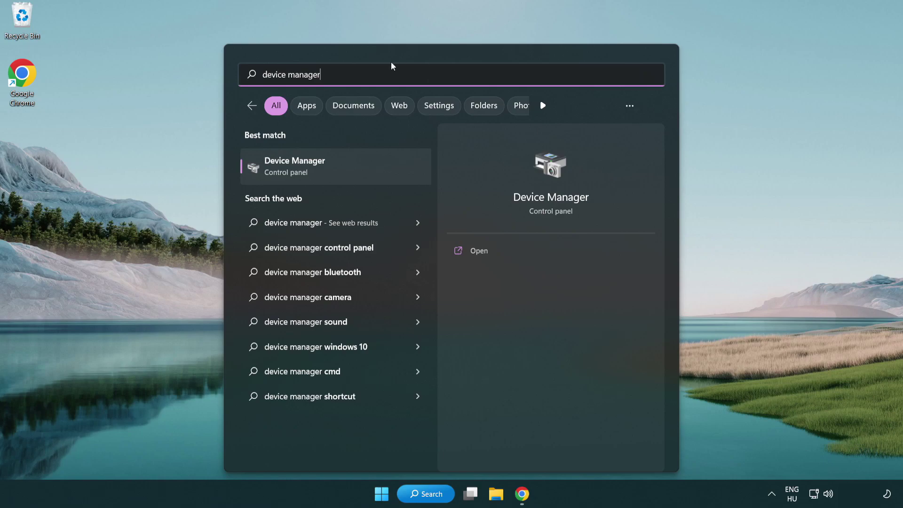
click(345, 168)
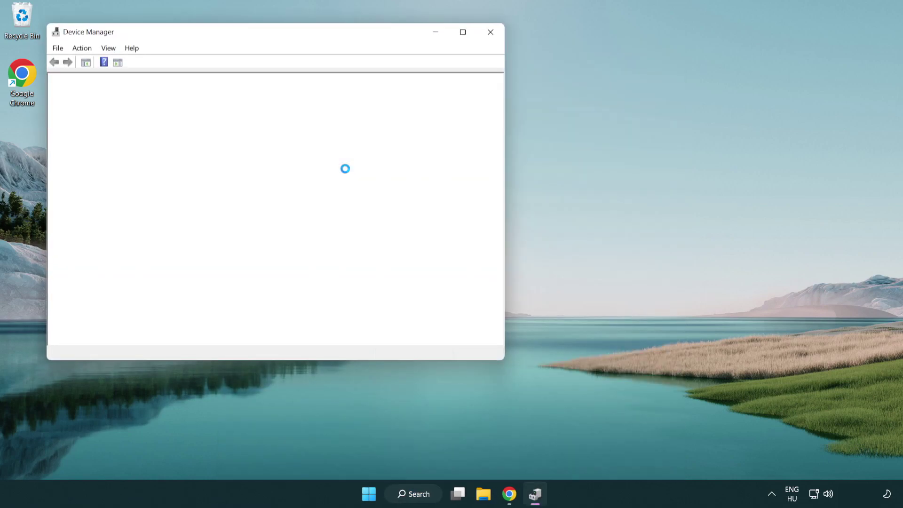
drag(295, 33, 463, 84)
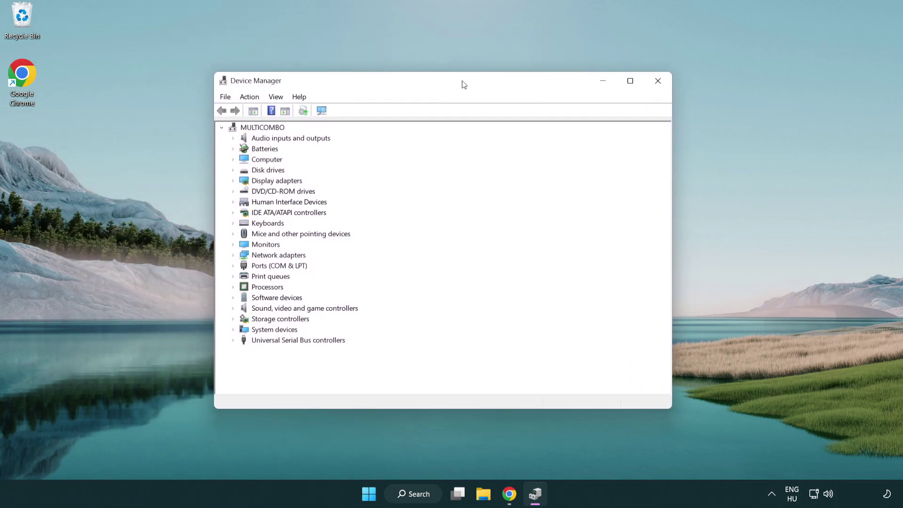
Step: Run an automatic driver update for the VMware SVGA 3D display adapter, then close the wizard and Device Manager
click(254, 181)
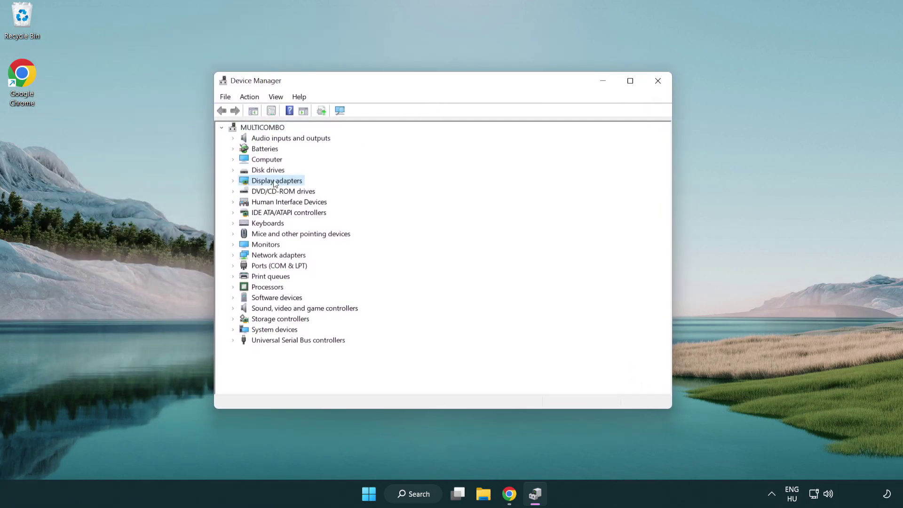
click(233, 181)
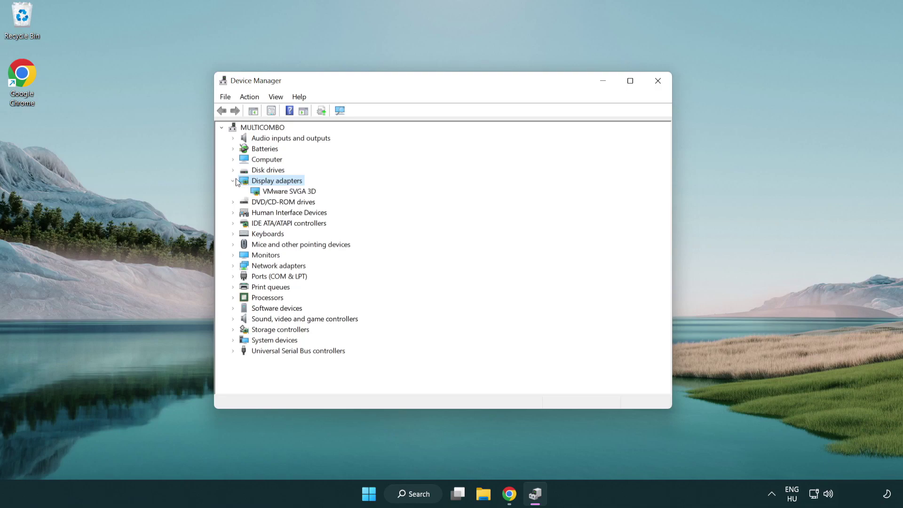
click(261, 191)
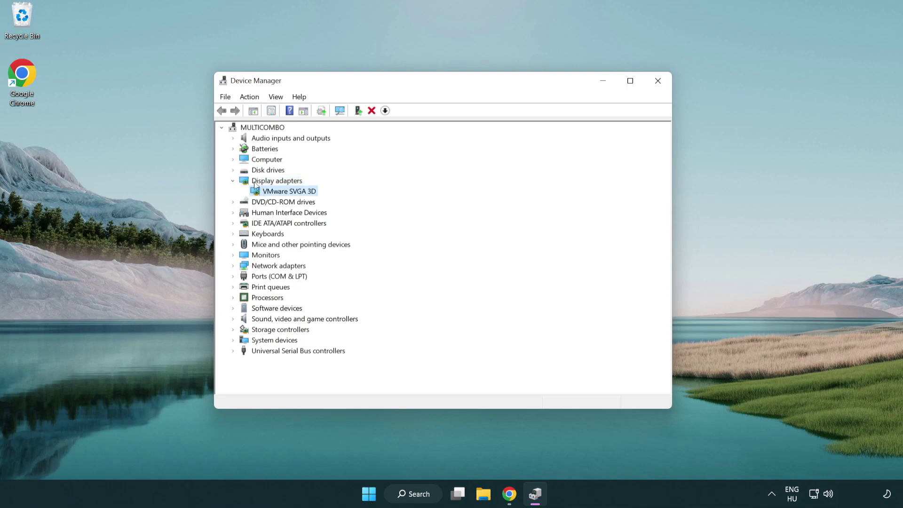
right_click(285, 194)
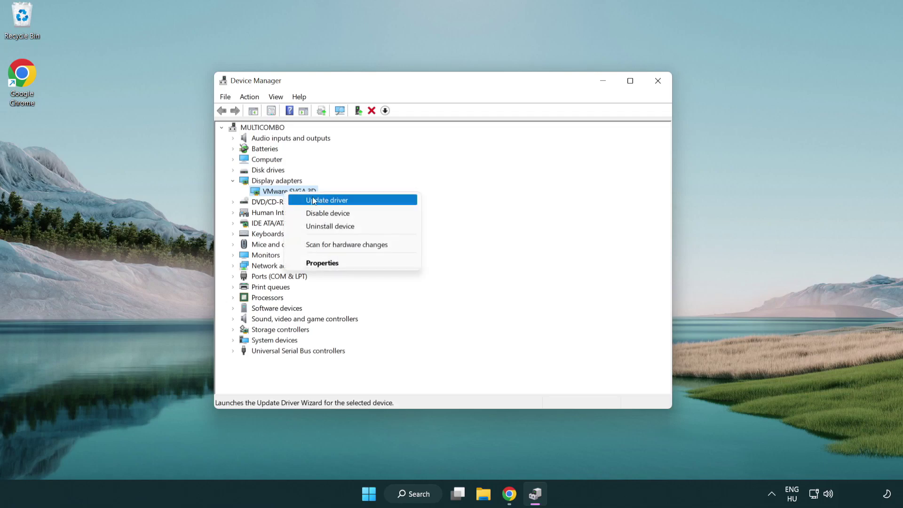
click(360, 201)
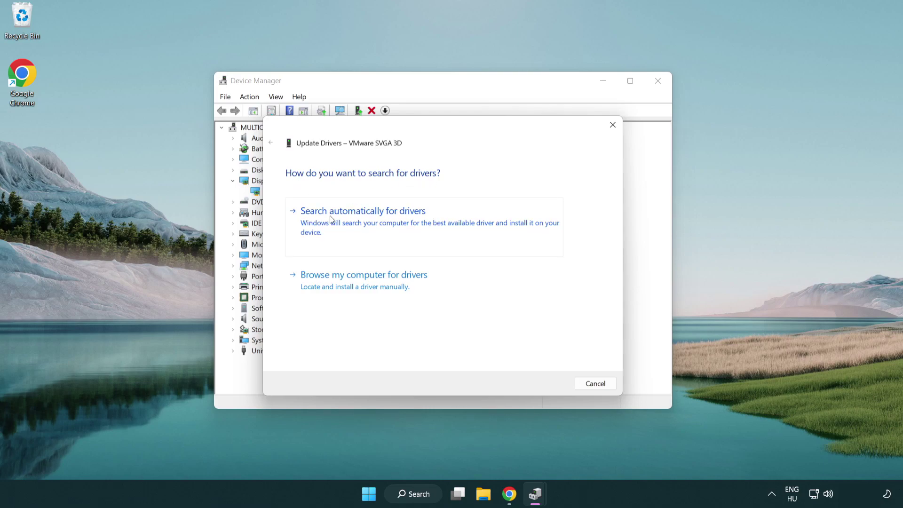
click(370, 221)
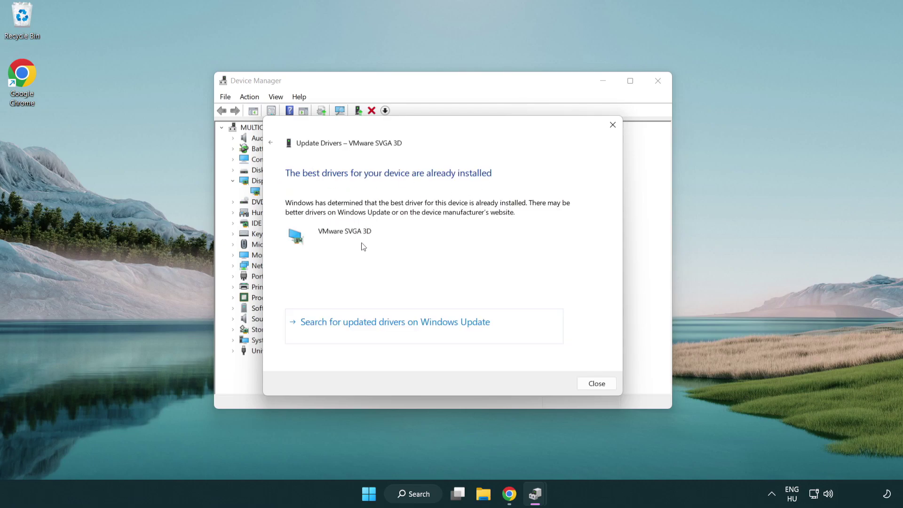
click(593, 385)
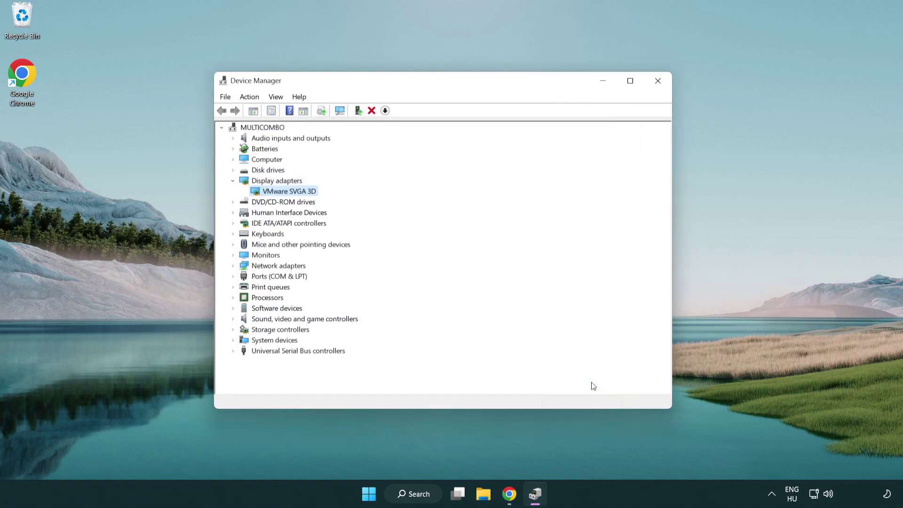
click(657, 82)
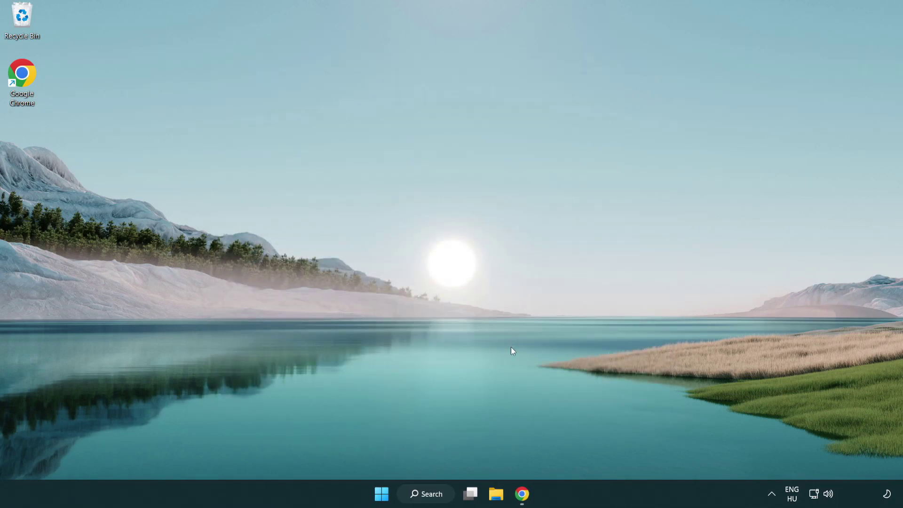
Step: Search for "game mode" and open the Game Mode settings to check whether Game Mode is turned on
click(432, 494)
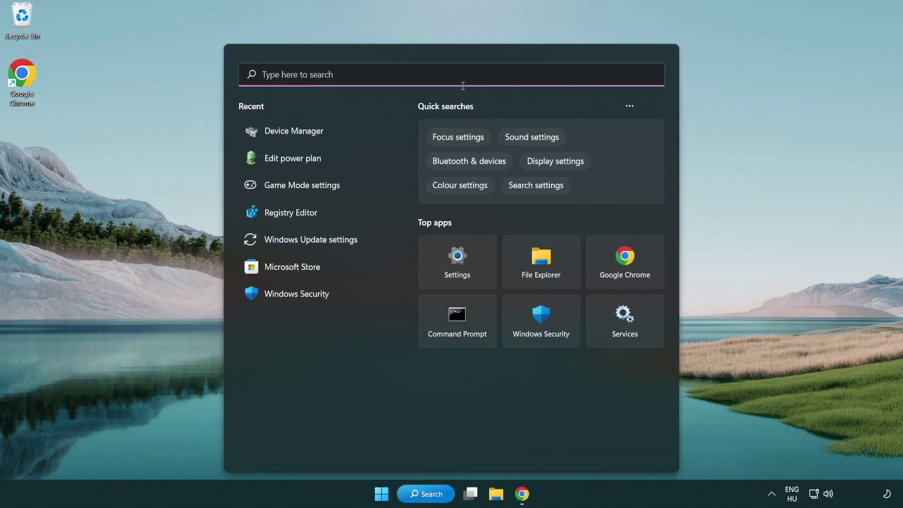
text(game)
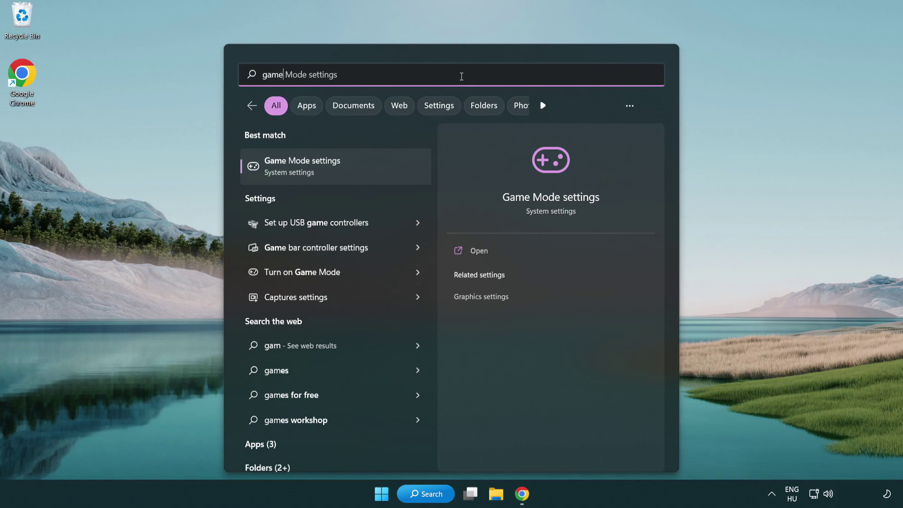
text( mode)
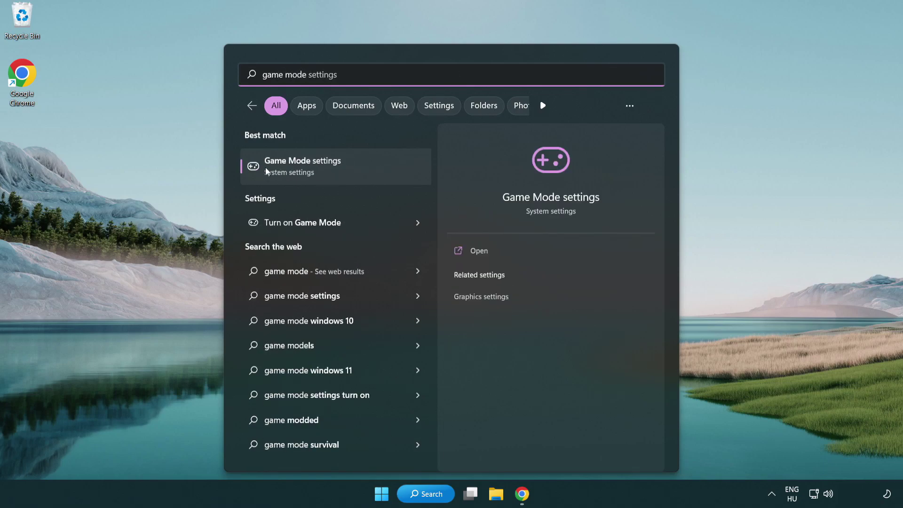
click(339, 168)
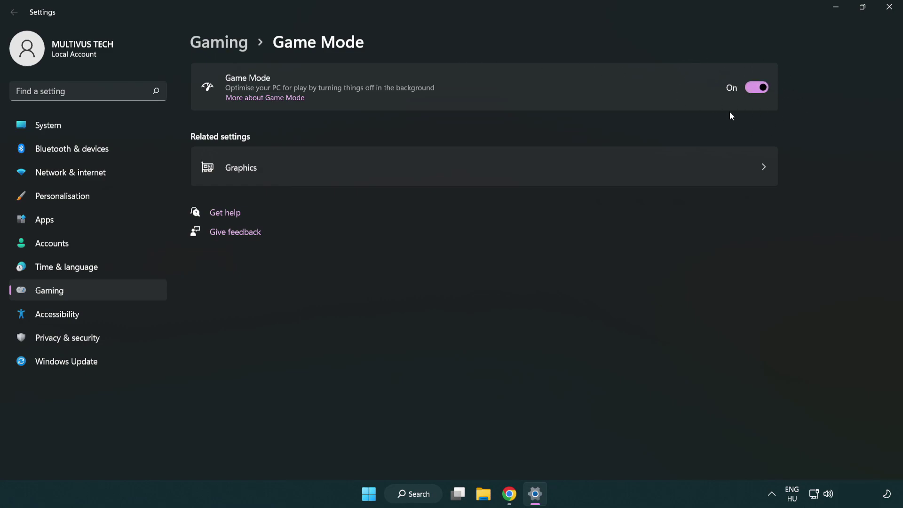
Step: Check the Xbox Game Bar controller-button option in the Gaming settings and close Settings
click(232, 47)
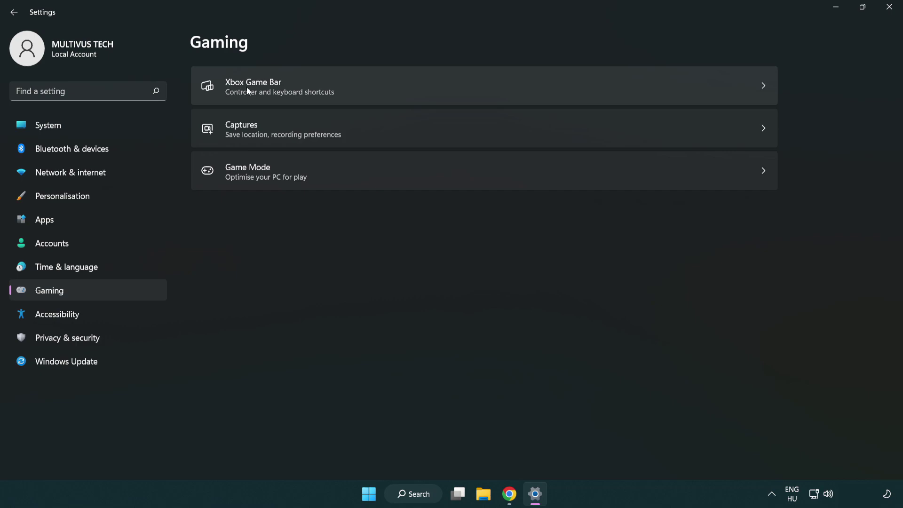
click(400, 87)
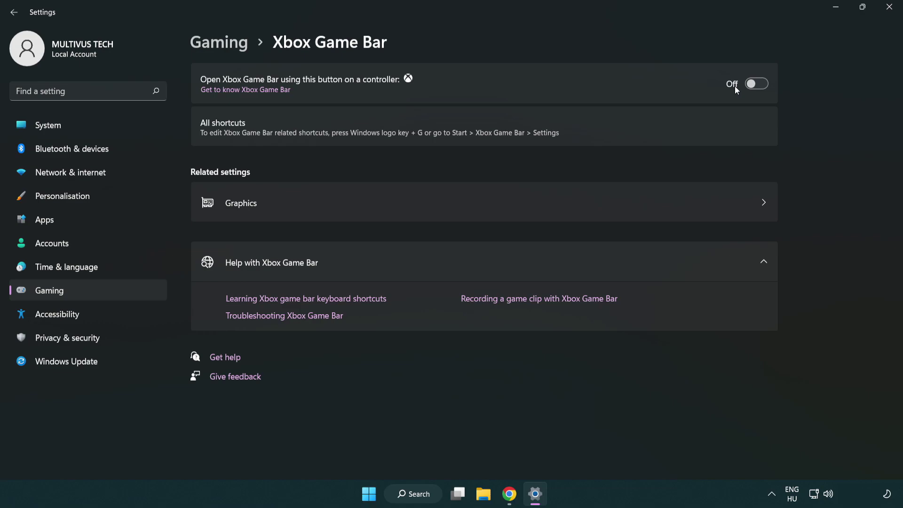
click(889, 11)
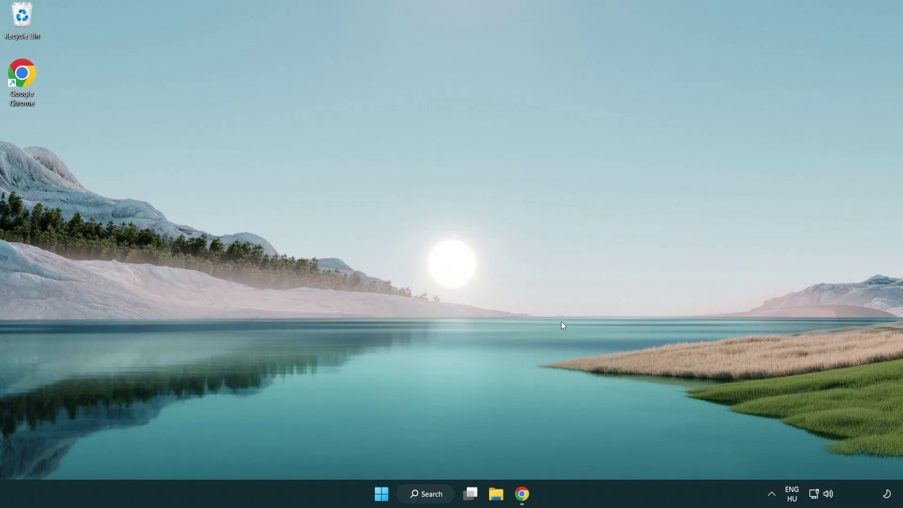
Step: Open Task Manager and end the Google Chrome process
right_click(382, 495)
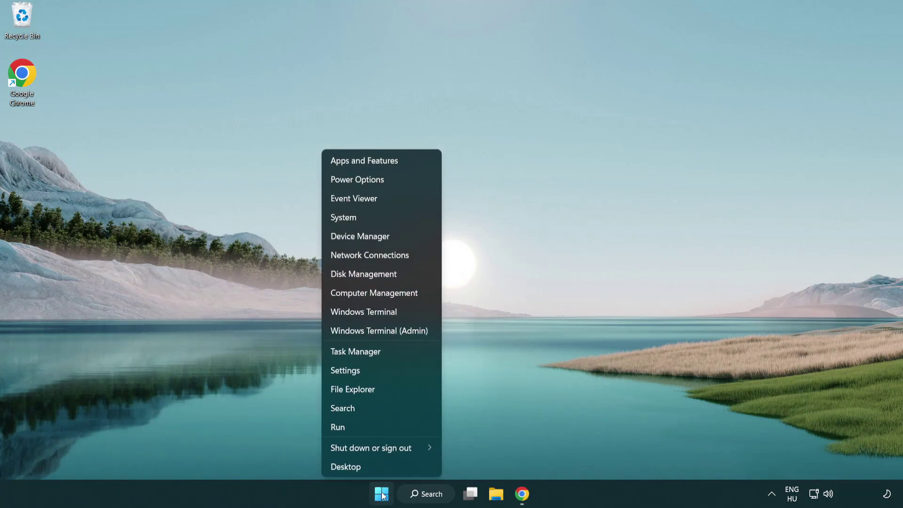
click(398, 354)
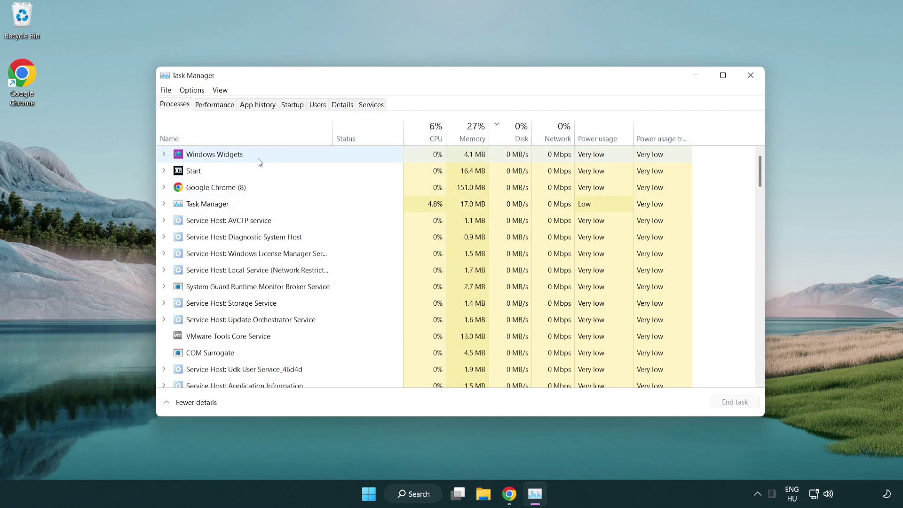
click(230, 221)
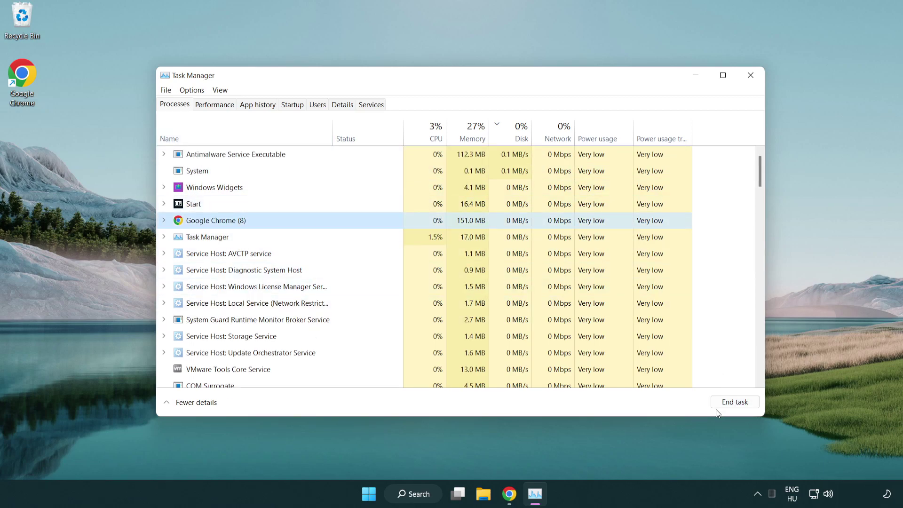
click(740, 406)
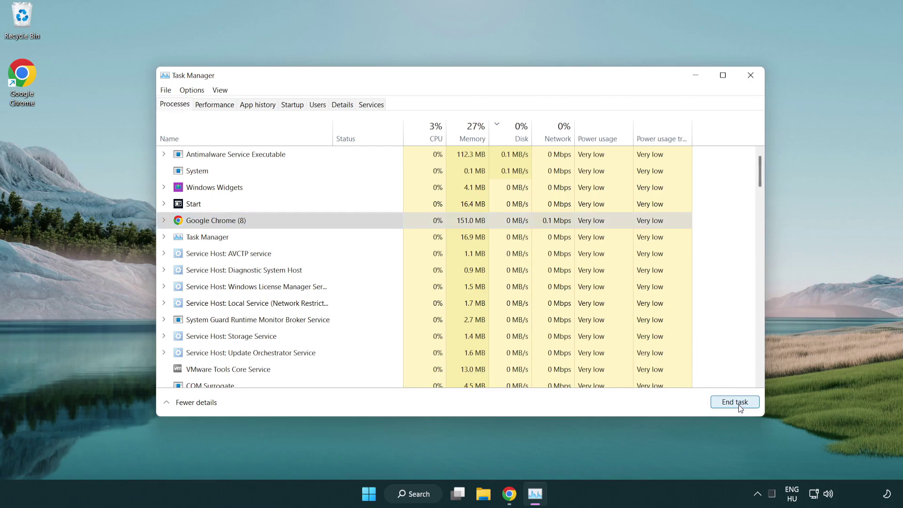
mouse_move(760, 180)
mouse_down()
mouse_move(758, 320)
mouse_move(756, 171)
mouse_up()
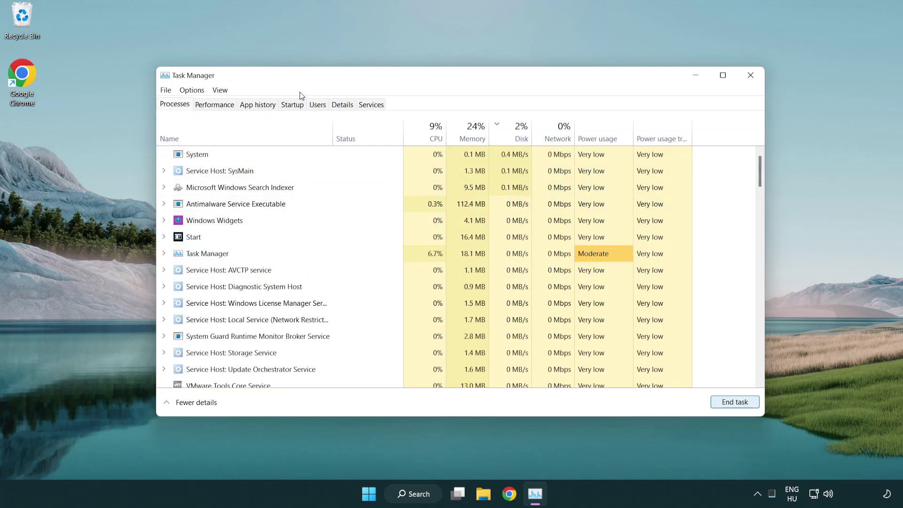
Step: Disable Cortana, Phone Link and Terminal as startup apps in Task Manager and close it
click(297, 108)
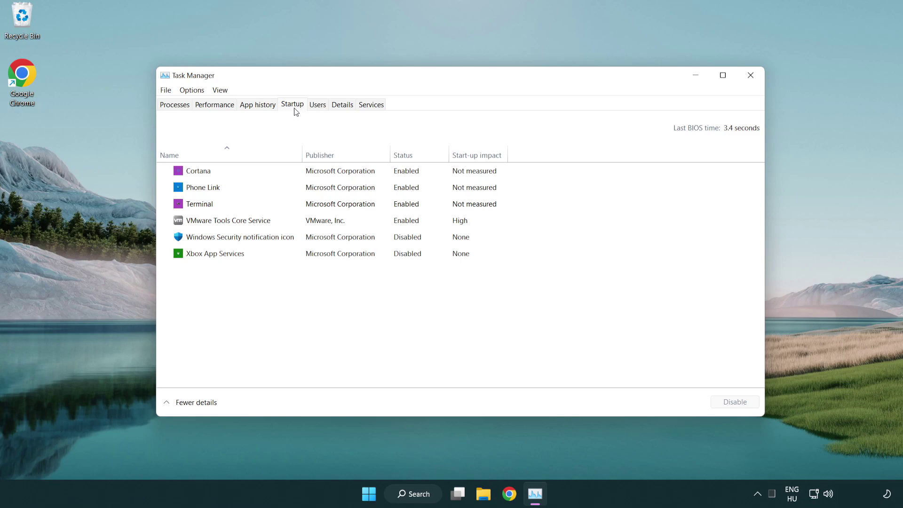
click(322, 172)
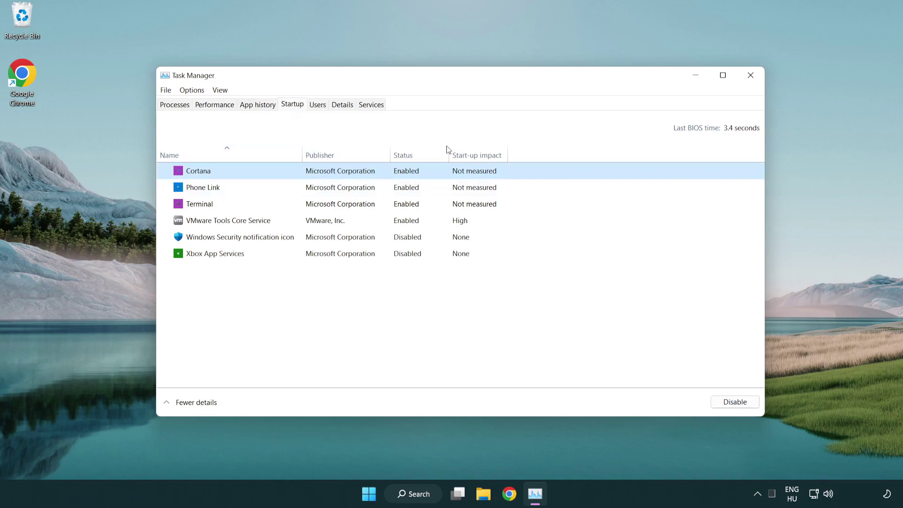
click(734, 401)
click(358, 188)
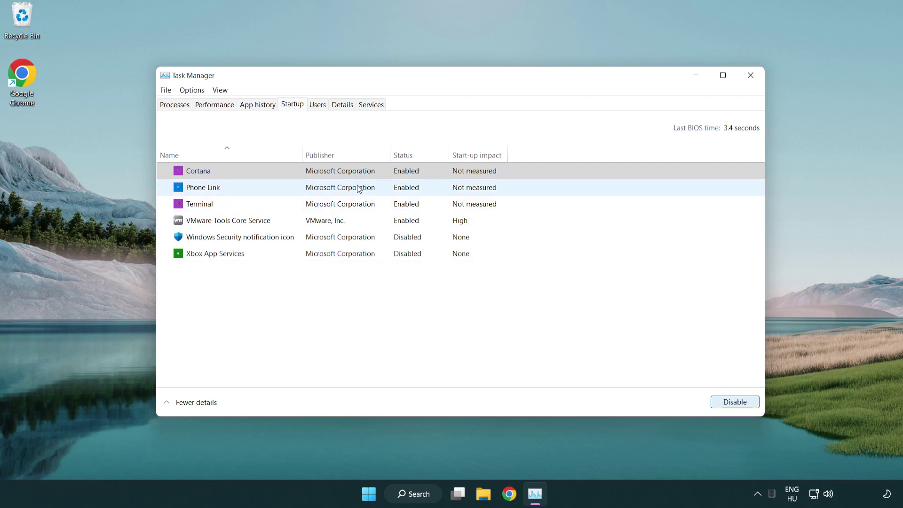
click(734, 402)
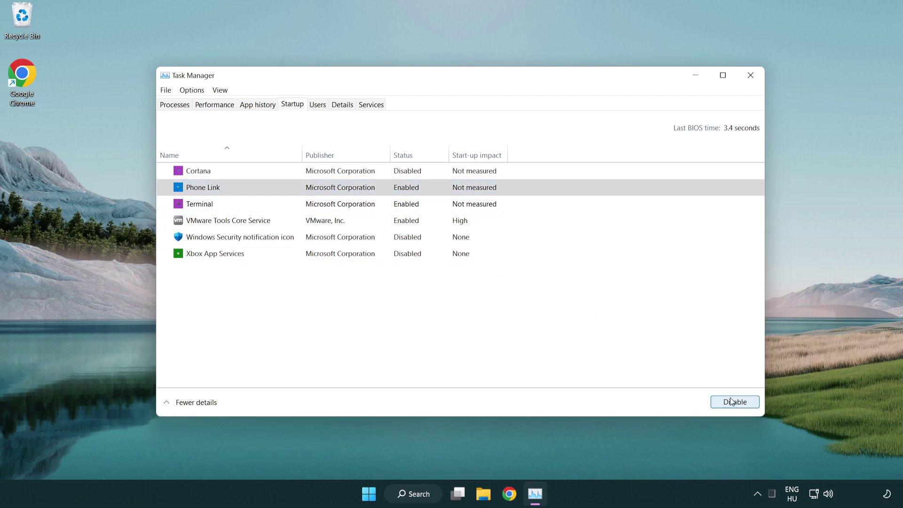
click(308, 209)
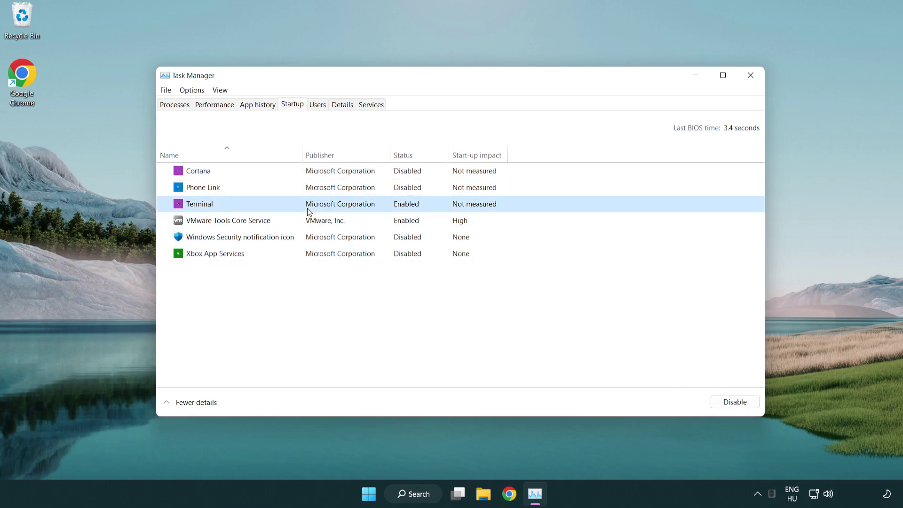
click(752, 405)
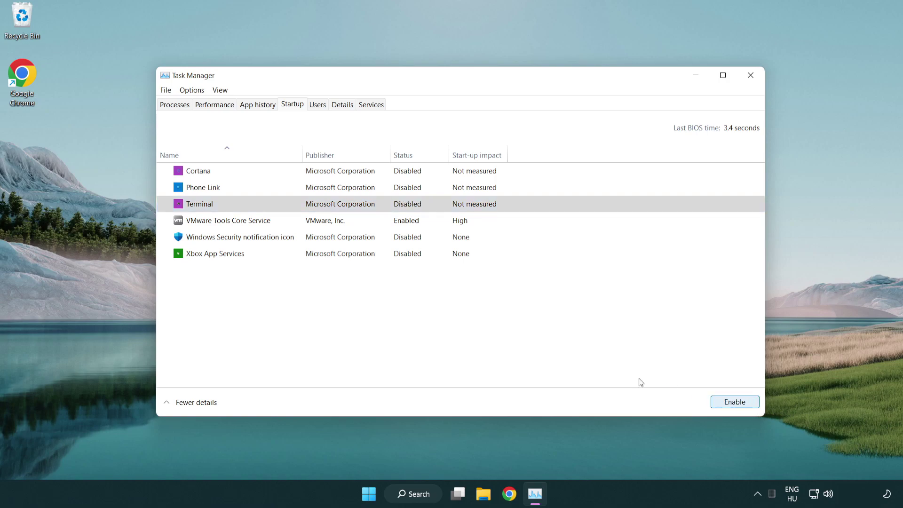
click(751, 76)
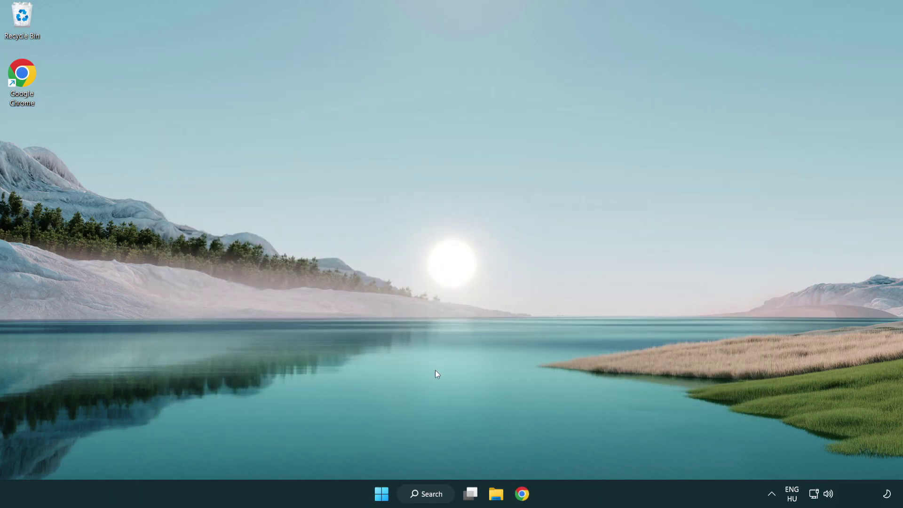
Step: Search for "update", open the Windows Update settings, check for updates and close Settings
click(426, 494)
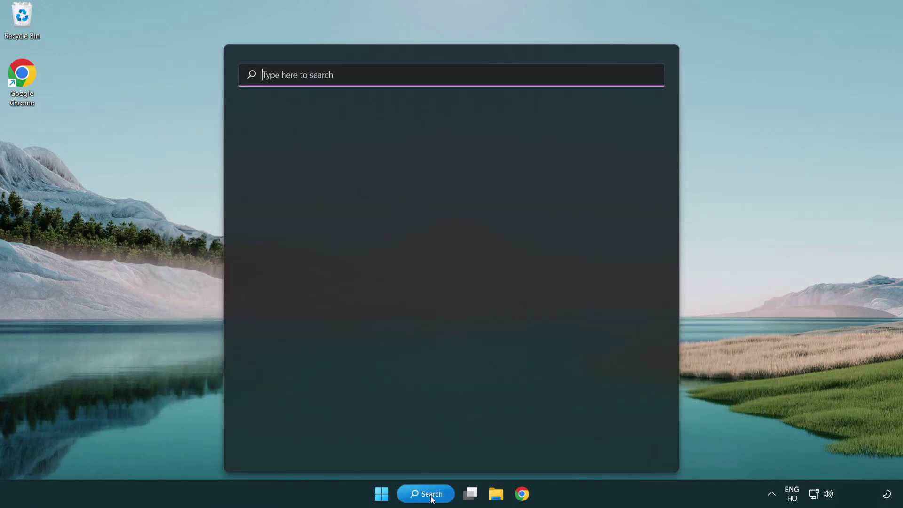
text(update)
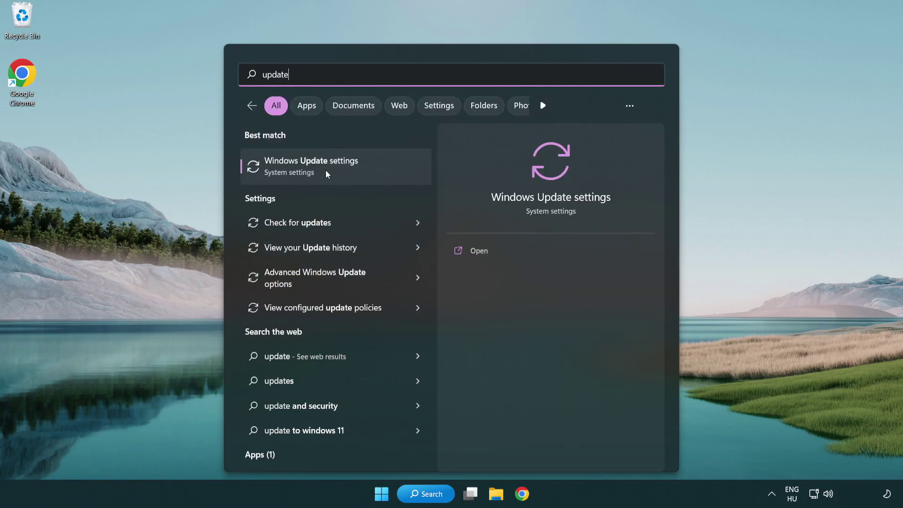
click(349, 171)
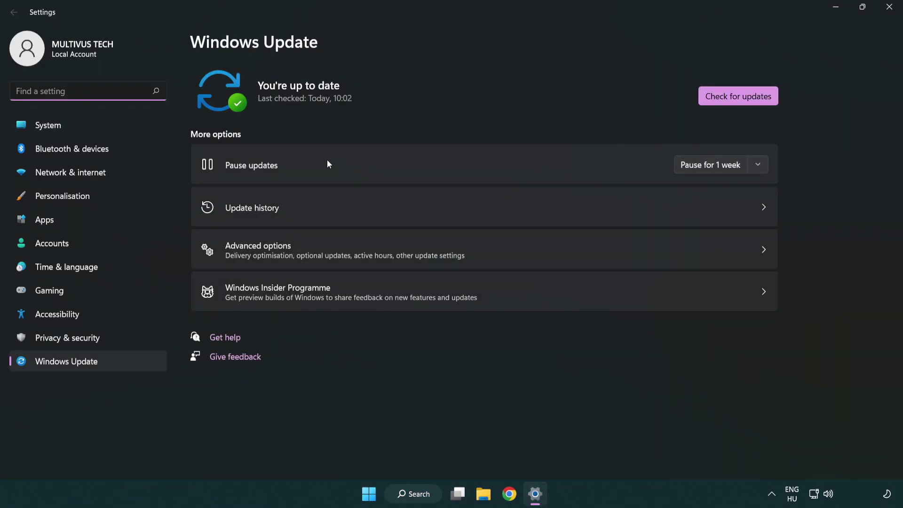
click(744, 98)
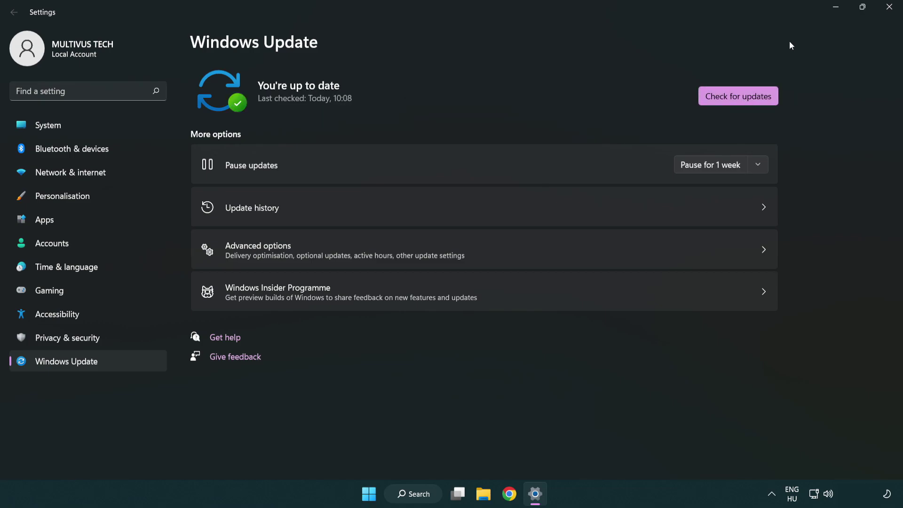
click(890, 14)
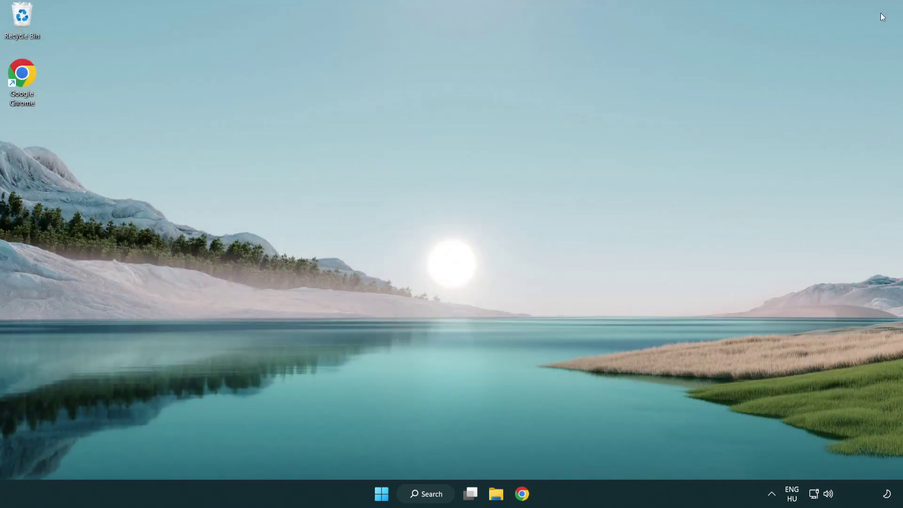
Step: Search for "regedit", open Registry Editor and go to the HKEY_CURRENT_USER\System\GameConfigStore key
click(427, 500)
text(regedit)
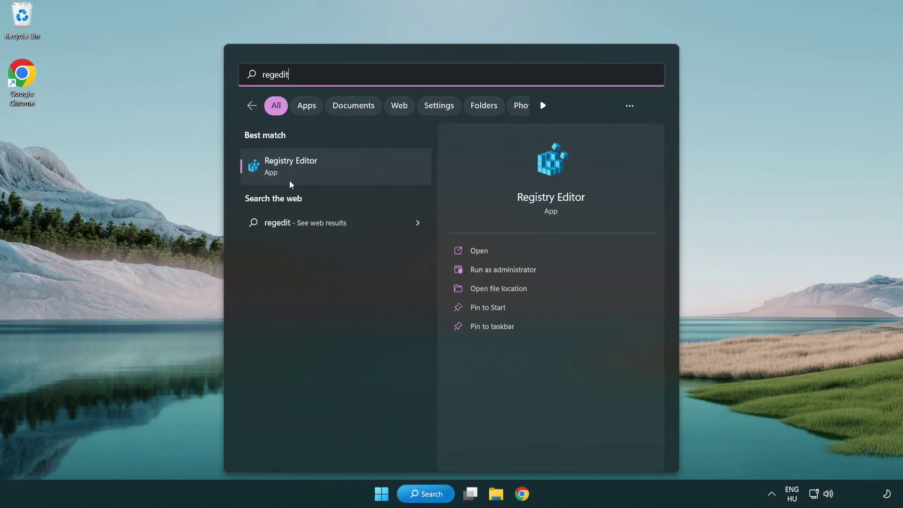
click(348, 171)
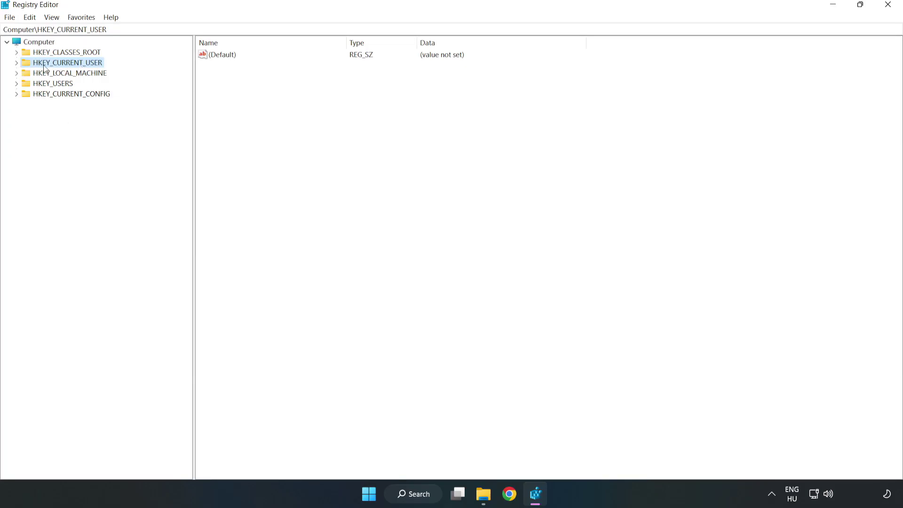
click(16, 63)
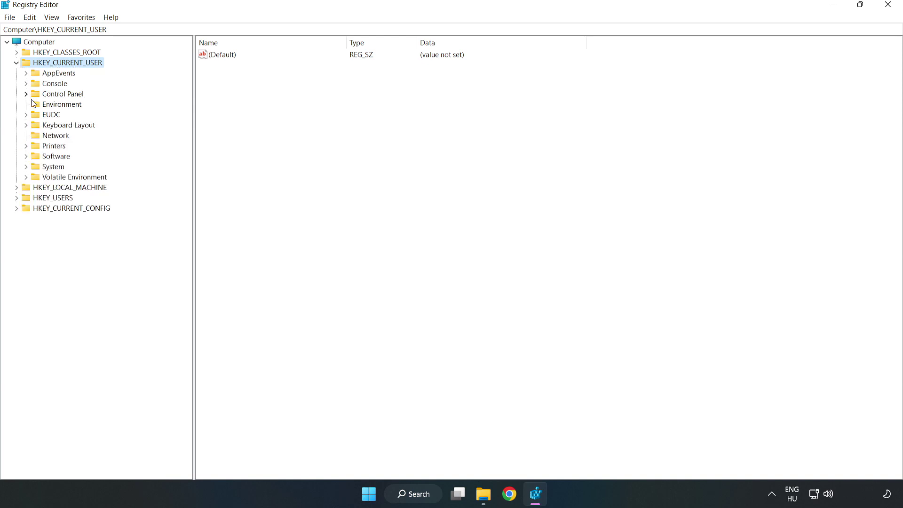
click(25, 167)
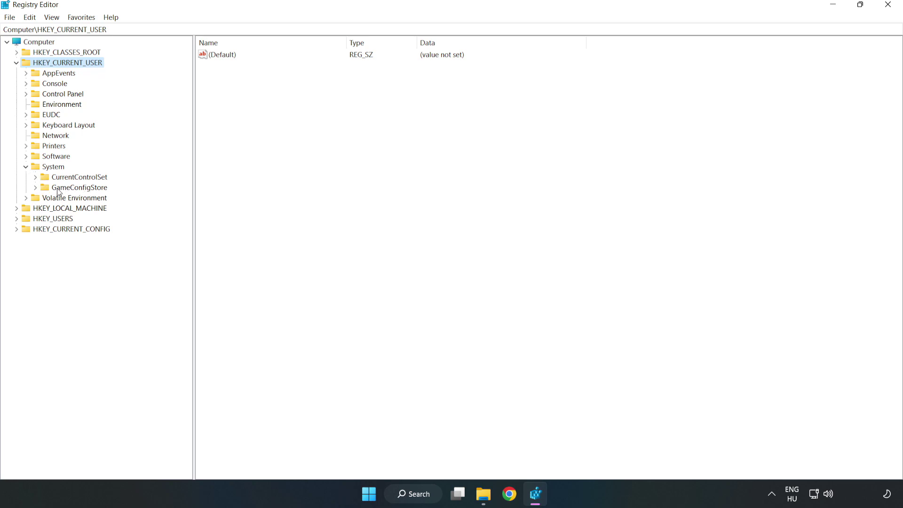
click(76, 192)
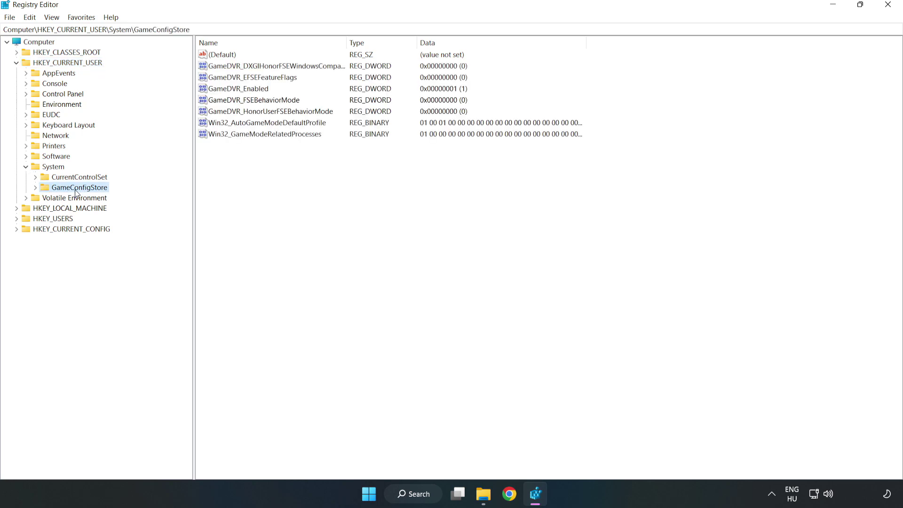
Step: Set the value data of GameDVR_Enabled in the GameConfigStore key to 0
click(199, 92)
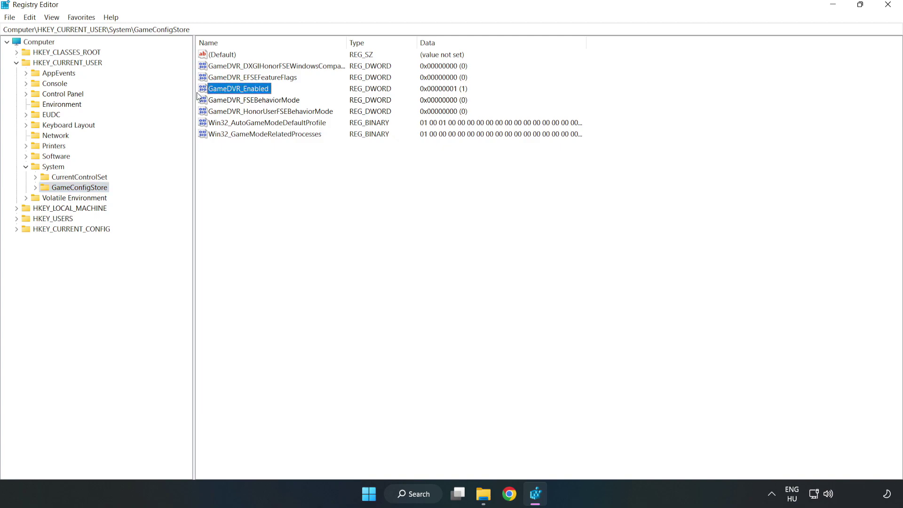
right_click(247, 92)
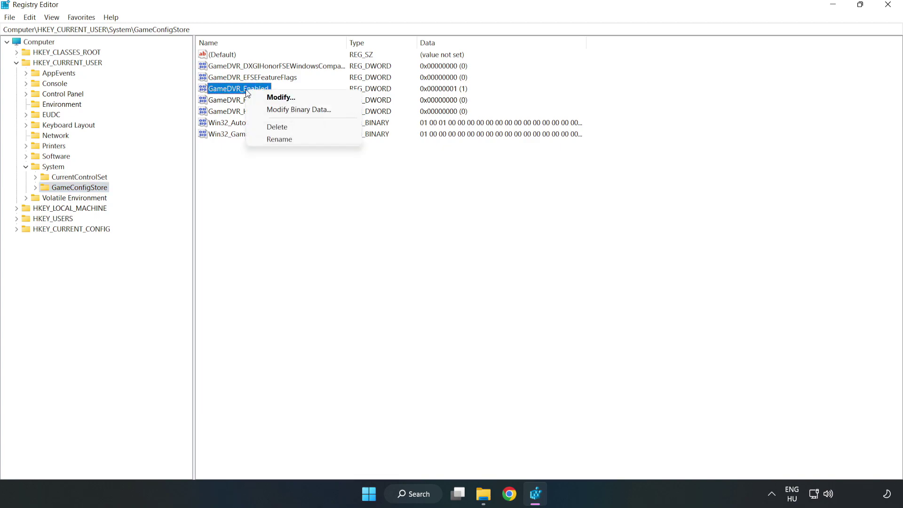
click(288, 99)
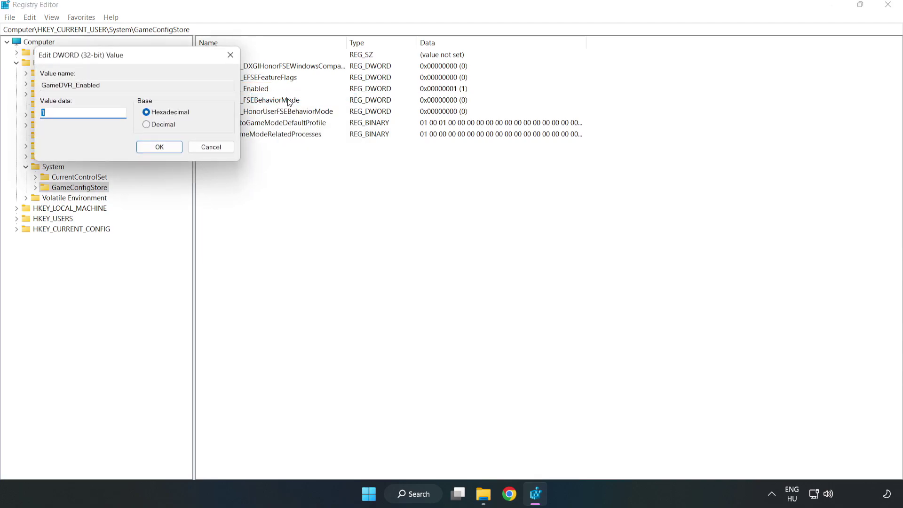
drag(182, 62, 505, 193)
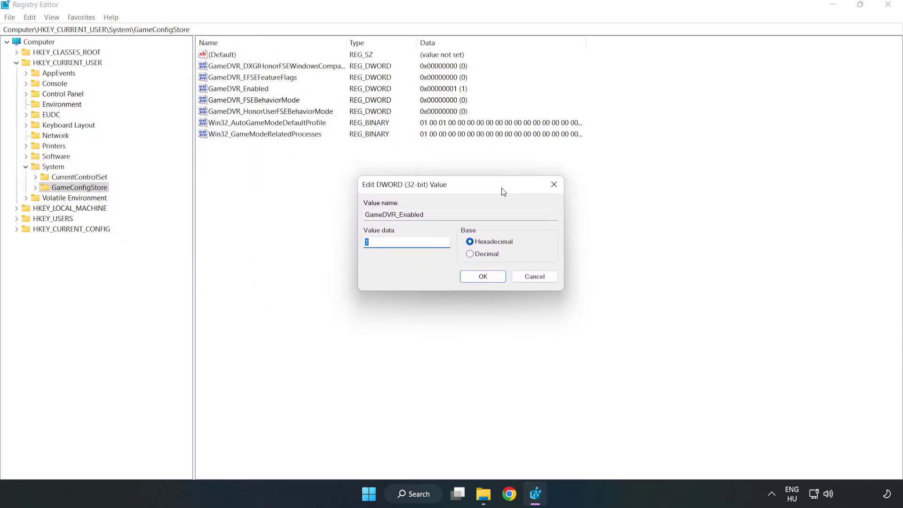
click(382, 243)
drag(382, 243, 312, 236)
text(0)
click(483, 277)
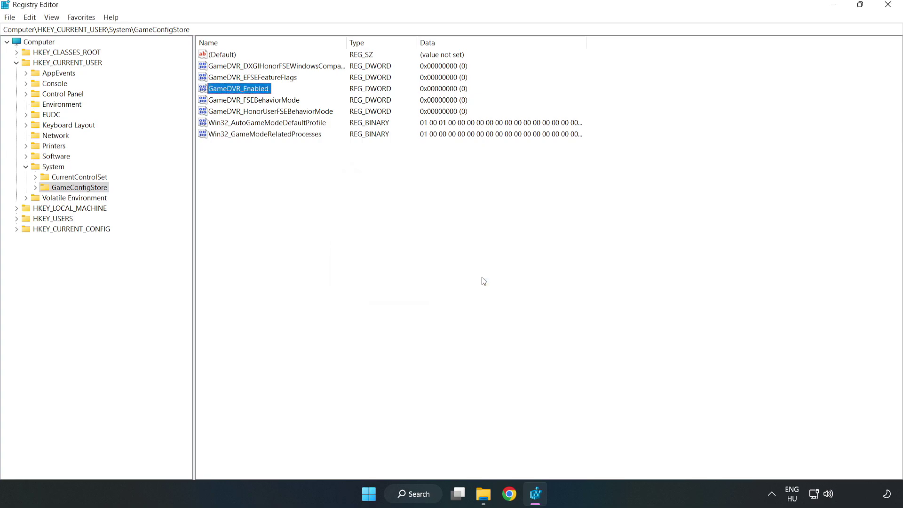
Step: Collapse HKEY_CURRENT_USER and go to the HKEY_LOCAL_MACHINE\SOFTWARE\Microsoft\PolicyManager\default\ApplicationManagement\AllowGameDVR key
click(16, 63)
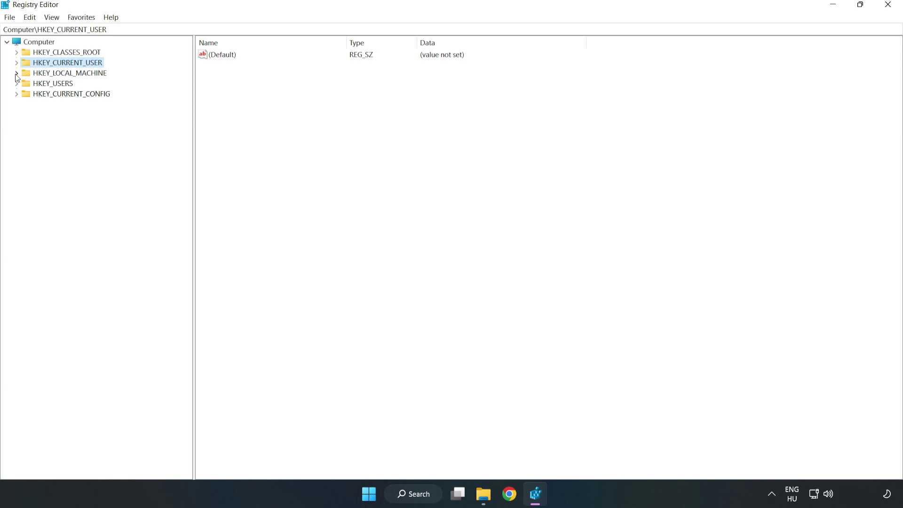
double_click(22, 75)
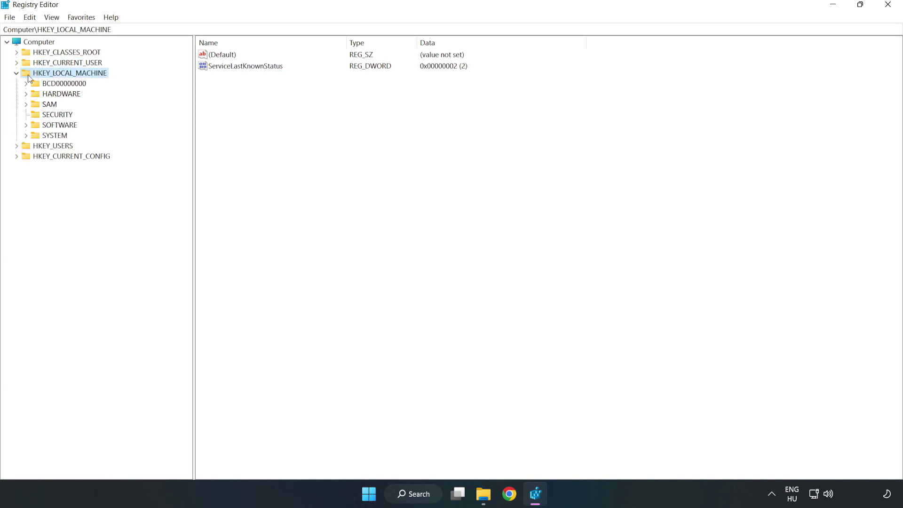
click(27, 125)
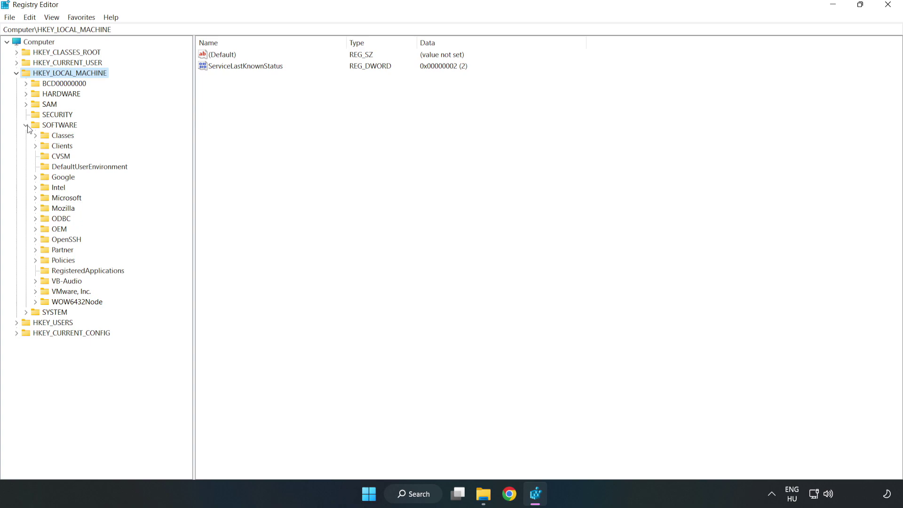
click(36, 198)
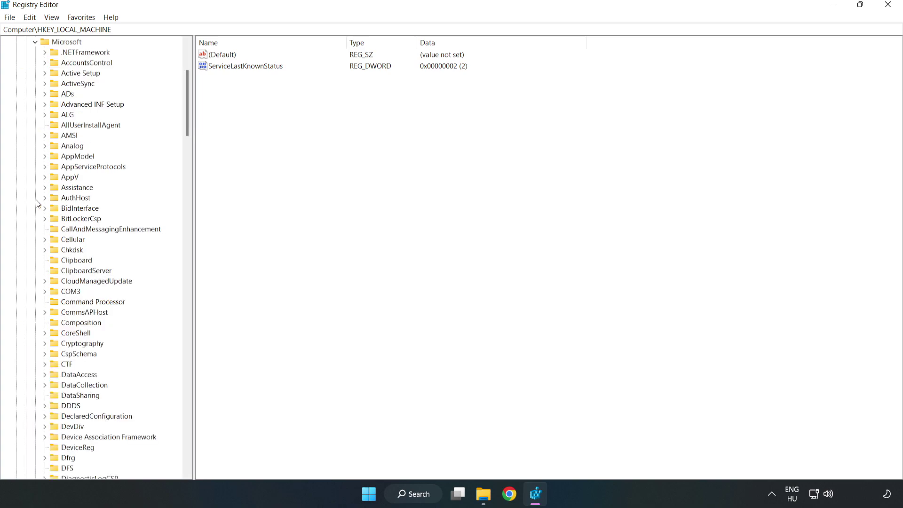
drag(183, 121, 203, 333)
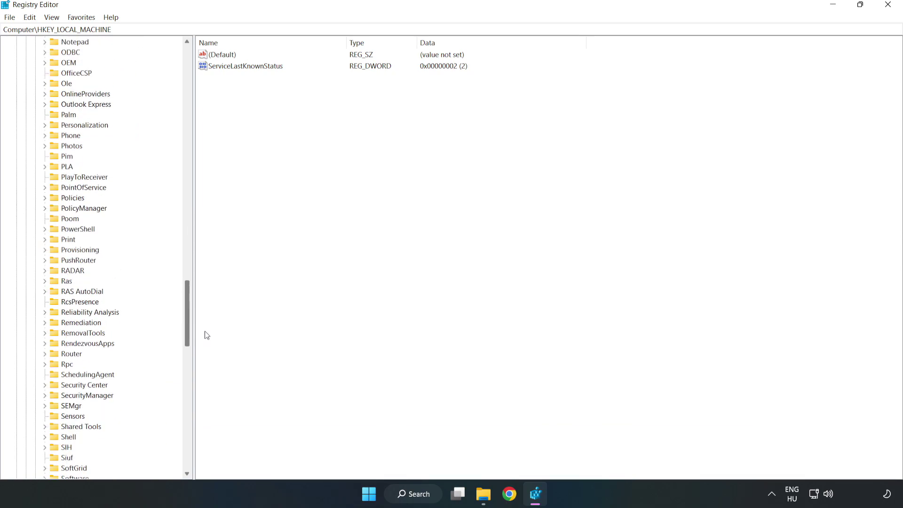
click(44, 208)
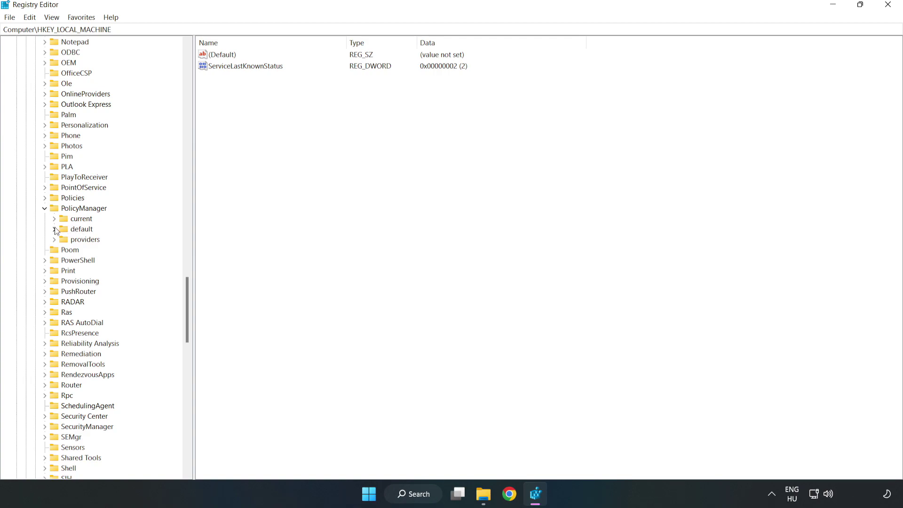
click(54, 229)
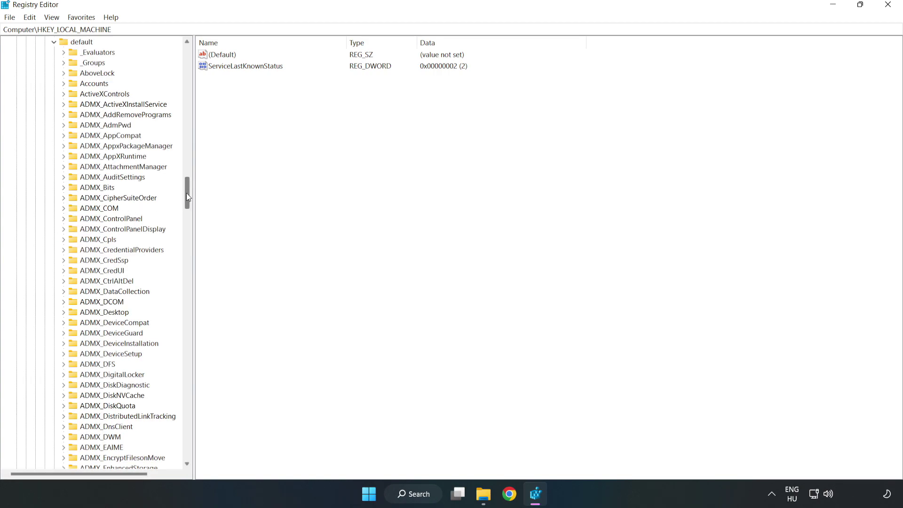
drag(187, 192, 183, 298)
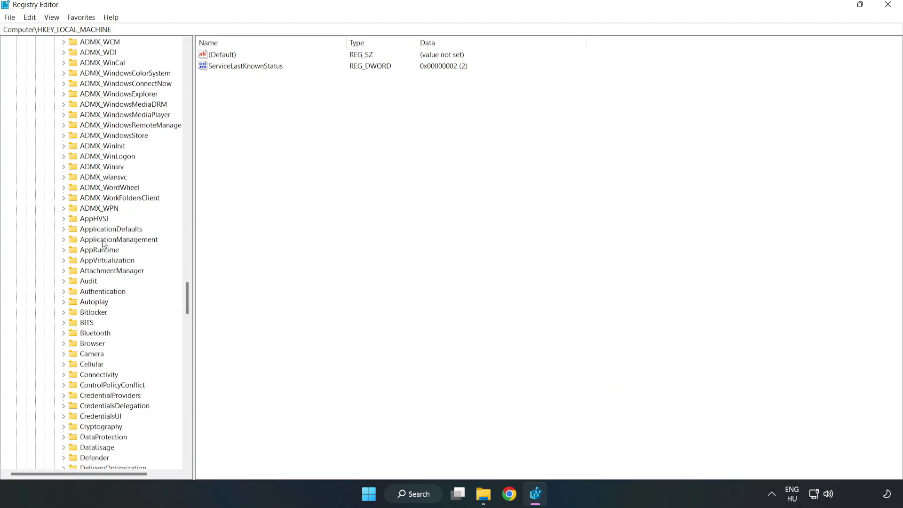
click(64, 240)
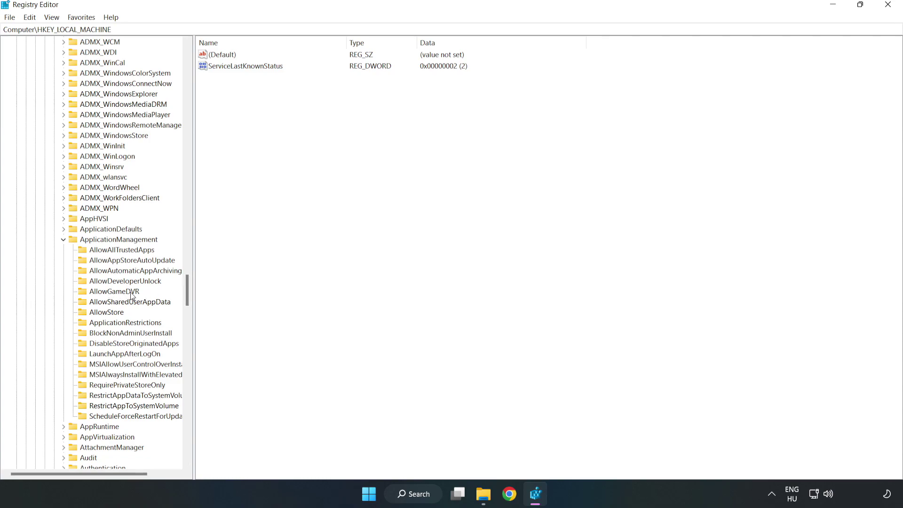
click(105, 293)
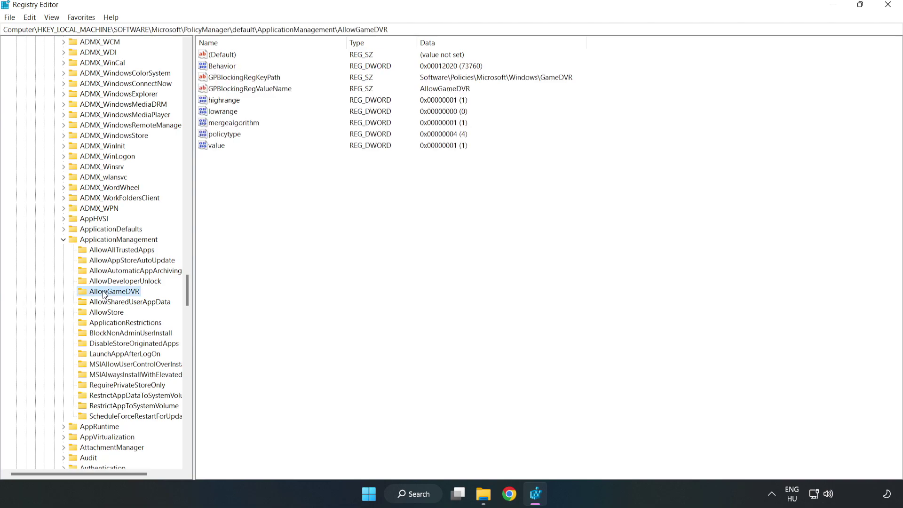
Step: Set the data of the DWORD named "value" in the AllowGameDVR key to 0 and close Registry Editor
click(212, 146)
right_click(221, 150)
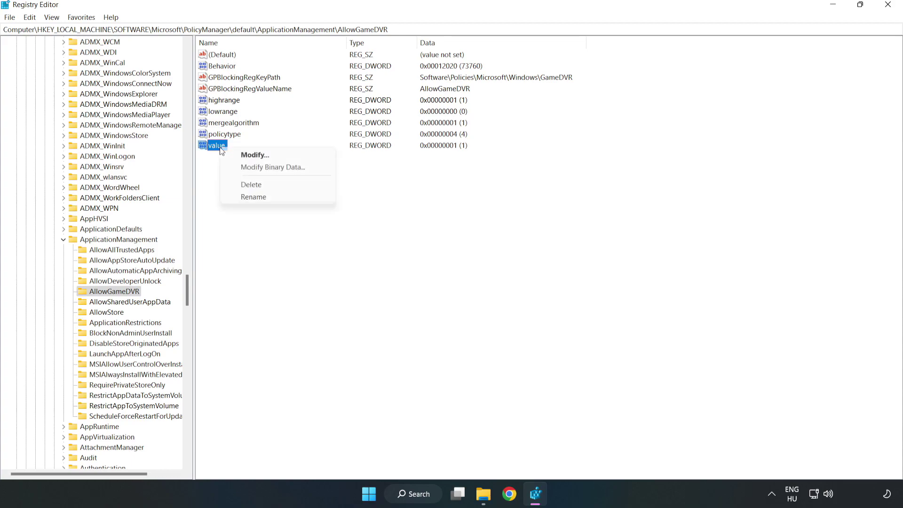
click(260, 159)
drag(169, 58, 459, 188)
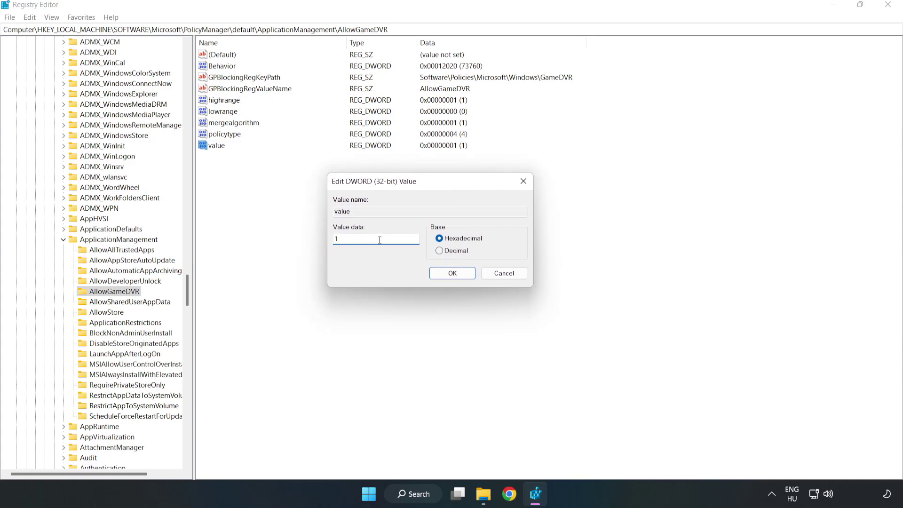
text(0)
click(450, 274)
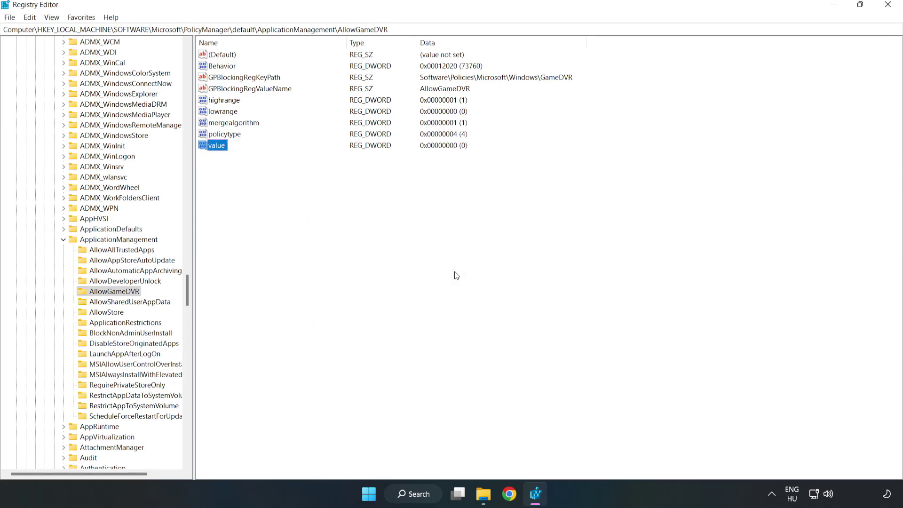
click(888, 5)
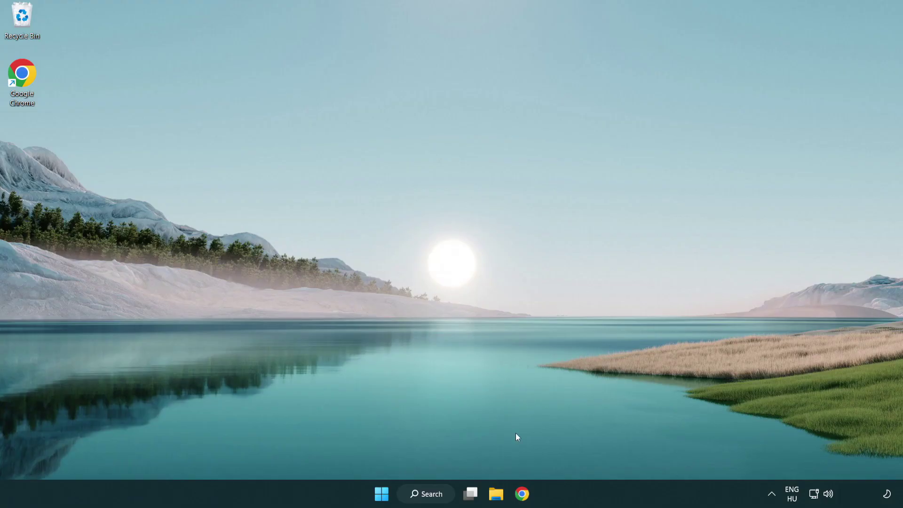
Step: Switch to Google Chrome, download the English DirectX End-User Runtime Web Installer from Microsoft and run dxwebsetup.exe
click(526, 499)
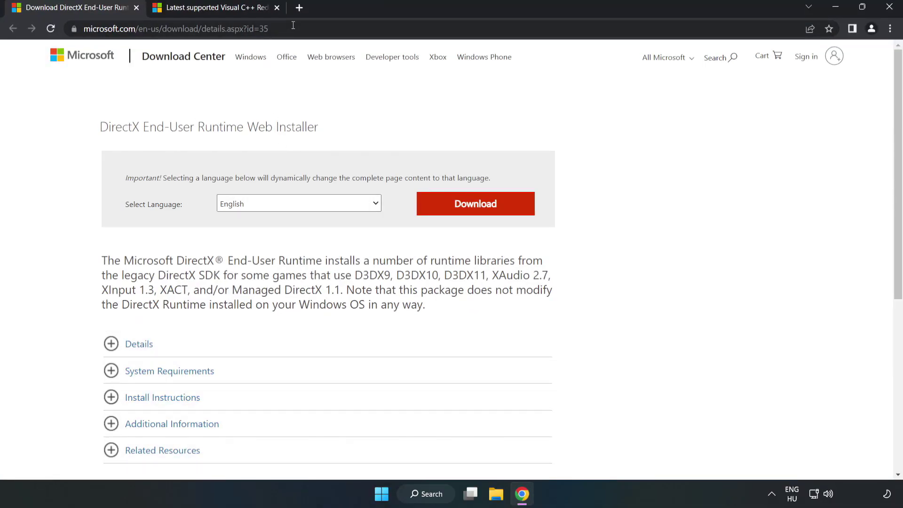
drag(219, 28, 283, 26)
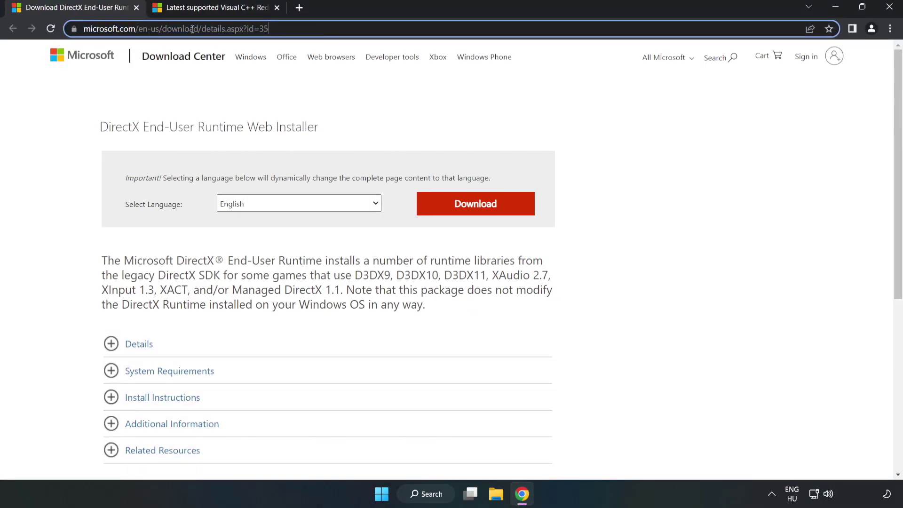
click(365, 107)
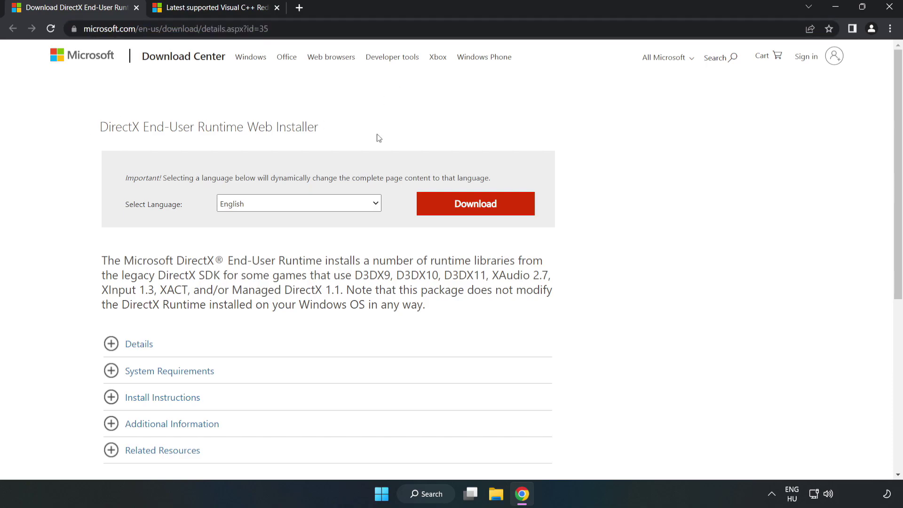
click(481, 214)
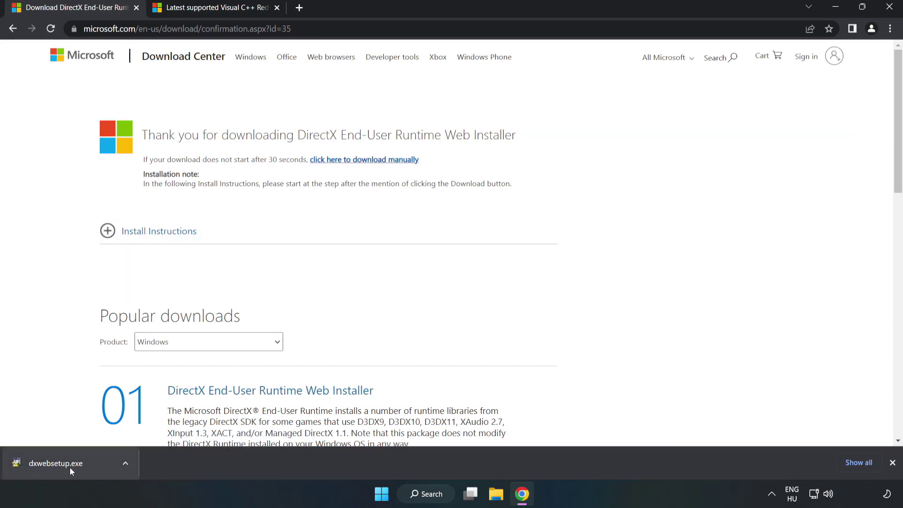
click(91, 466)
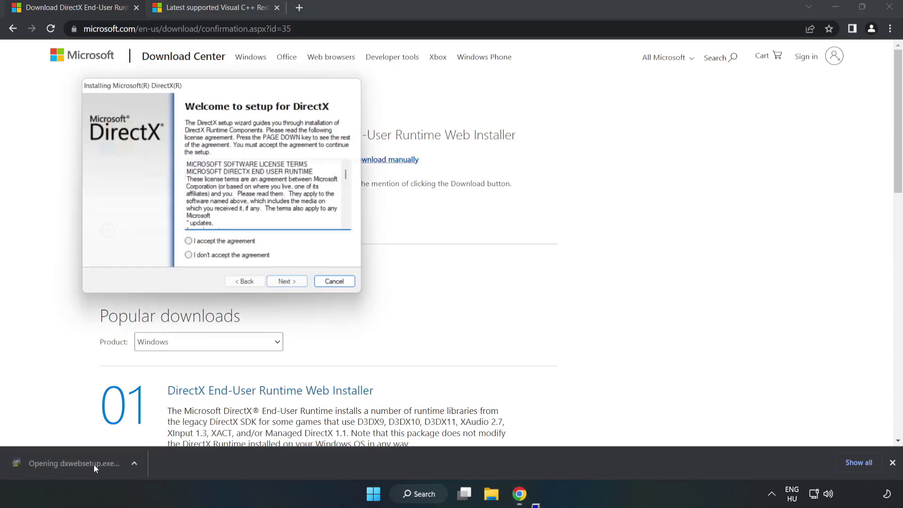
Step: Accept the DirectX license agreement, opt out of installing the Bing Bar and complete the setup wizard
drag(212, 90, 438, 136)
drag(581, 226, 581, 284)
click(414, 289)
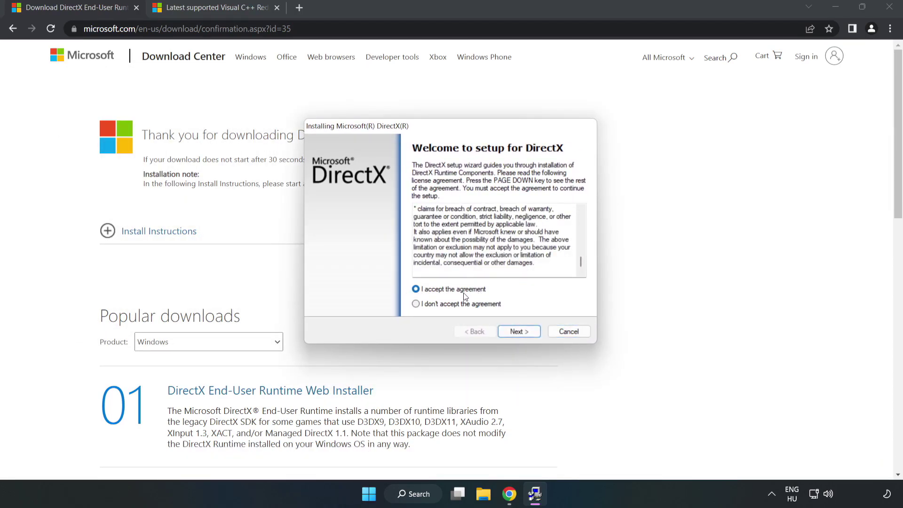
click(520, 332)
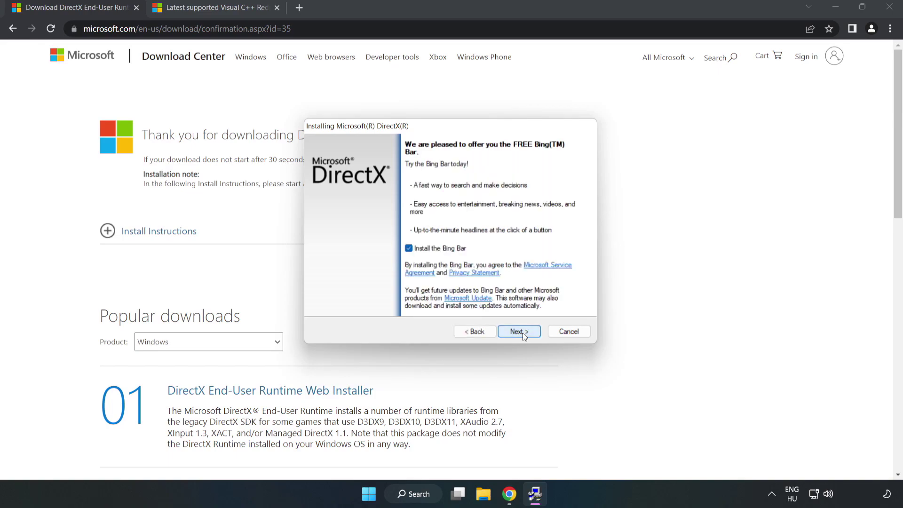
click(409, 249)
click(520, 331)
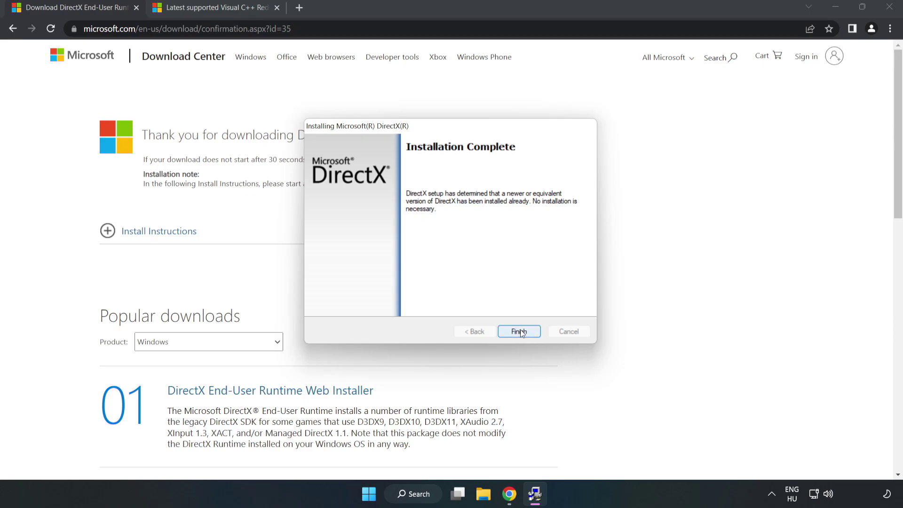
click(519, 331)
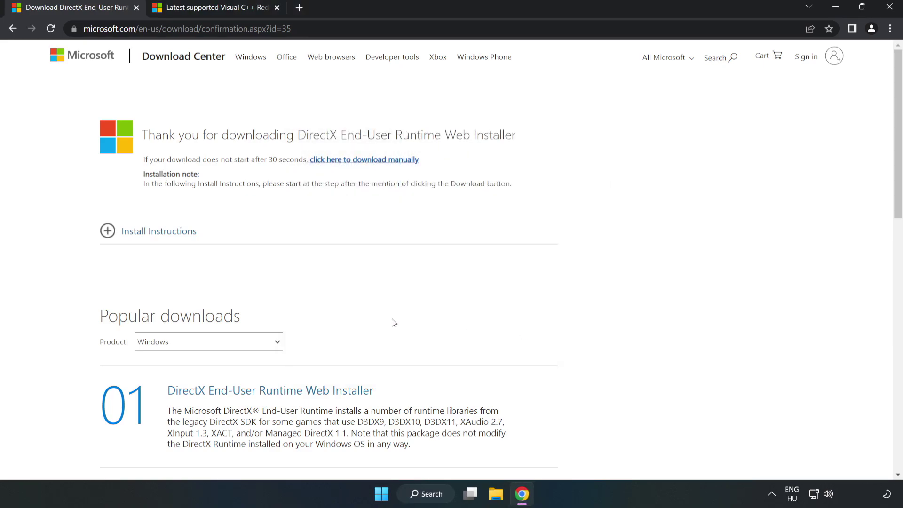
Step: Close the DirectX download page and locate the Visual Studio 2015, 2017, 2019, and 2022 download links on the Visual C++ Redistributable page
click(136, 8)
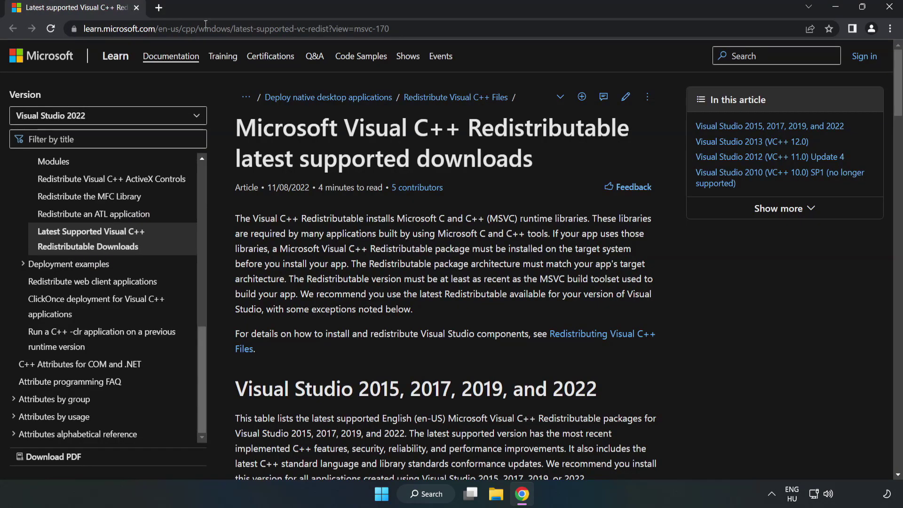
click(191, 24)
click(416, 29)
click(467, 151)
drag(899, 102, 898, 148)
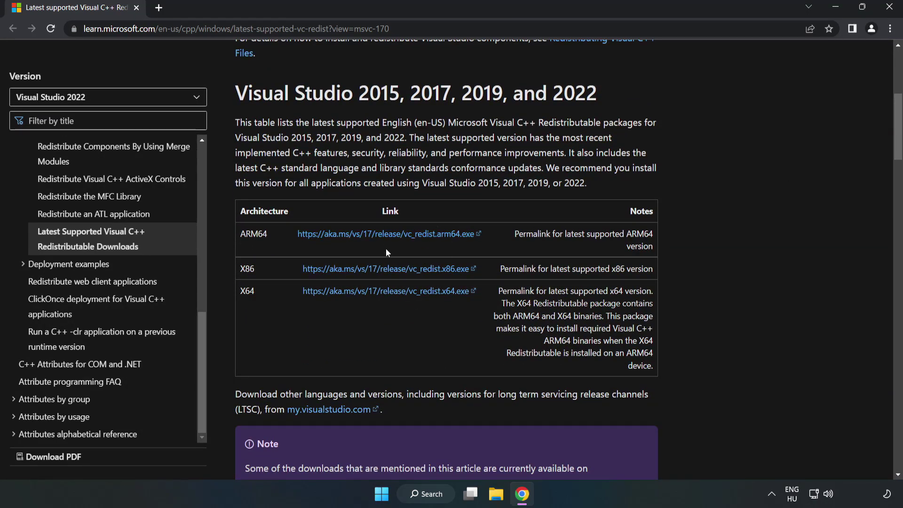